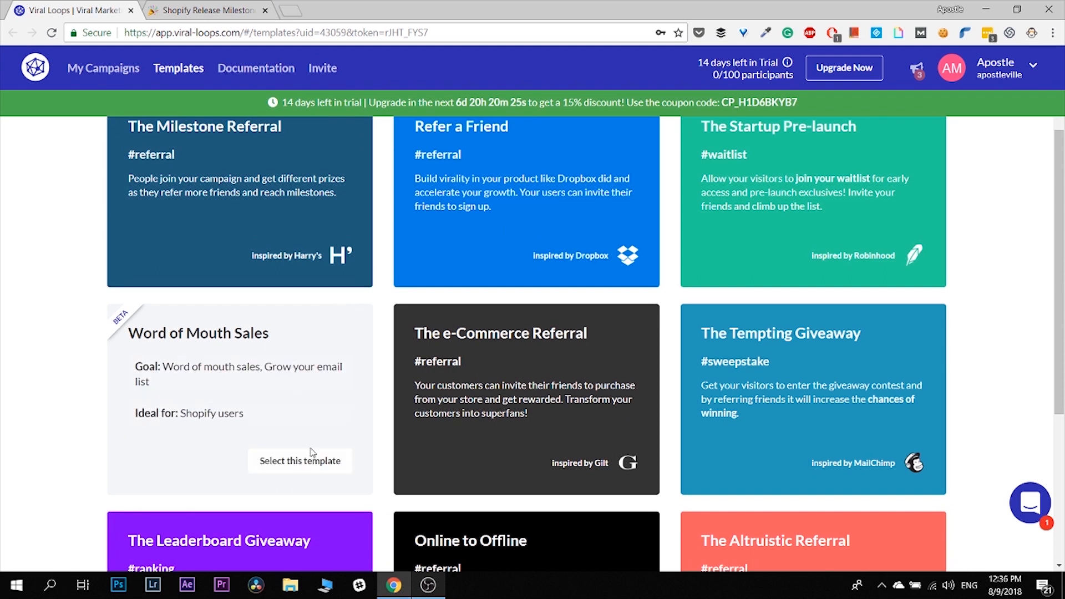
Step: Select the Word of Mouth Sales template and connect it to the Shopify domain apostleville
click(284, 465)
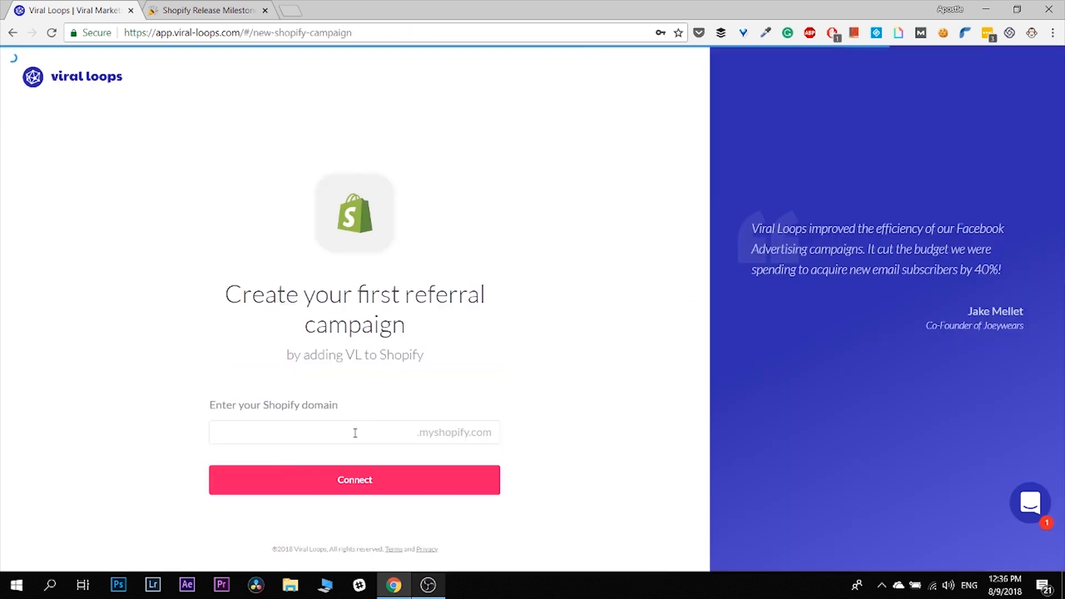
click(355, 433)
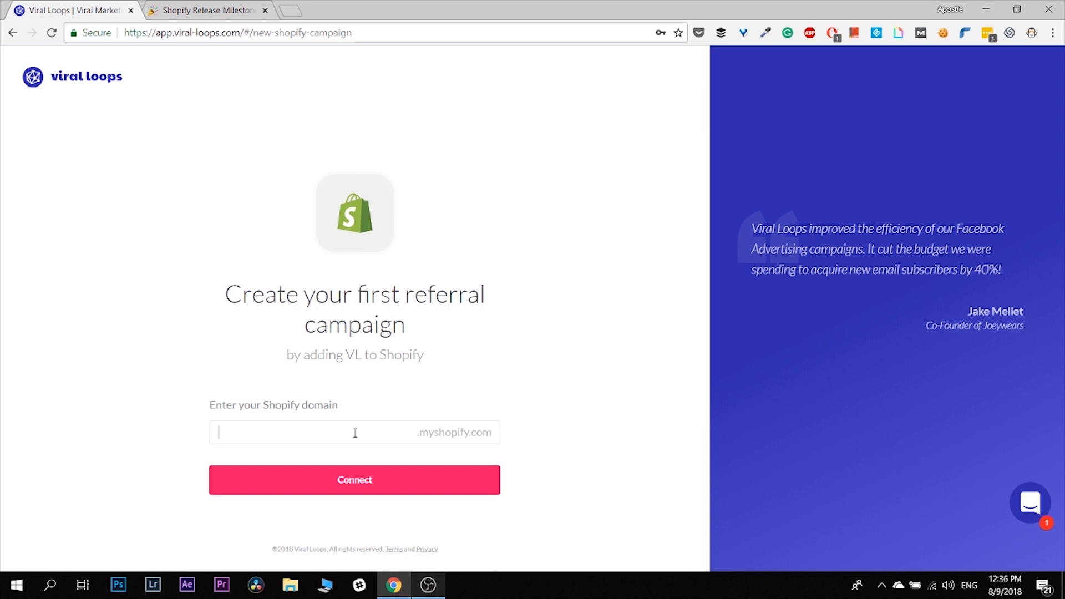
text(aposl)
key(BackSpace)
text(tleville)
click(365, 485)
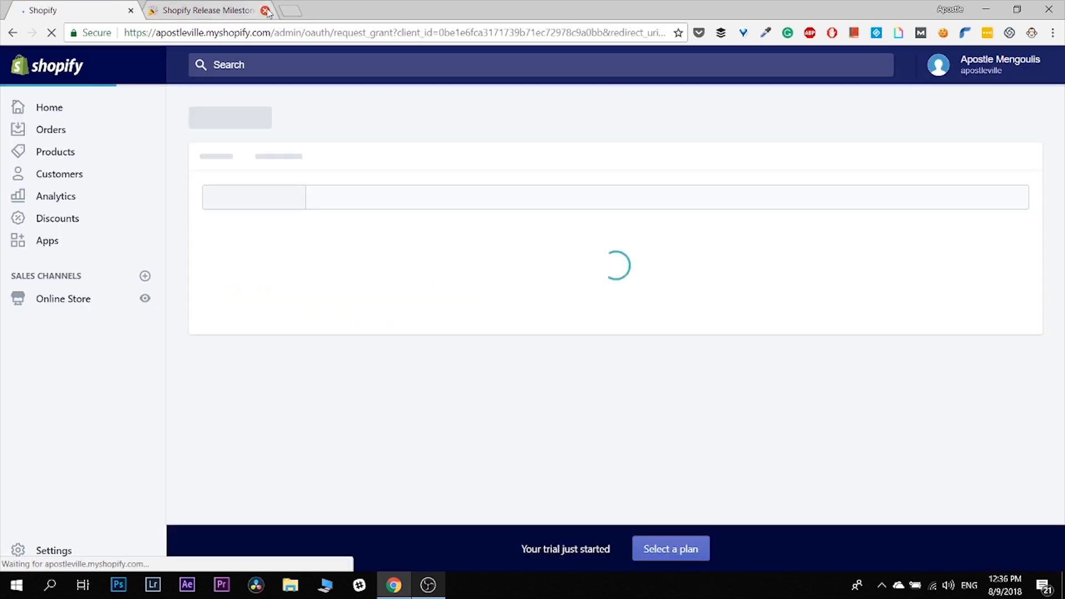
Step: Close the Shopify Release Milestone page and install the unlisted Viral Loops app on the Shopify store
click(265, 11)
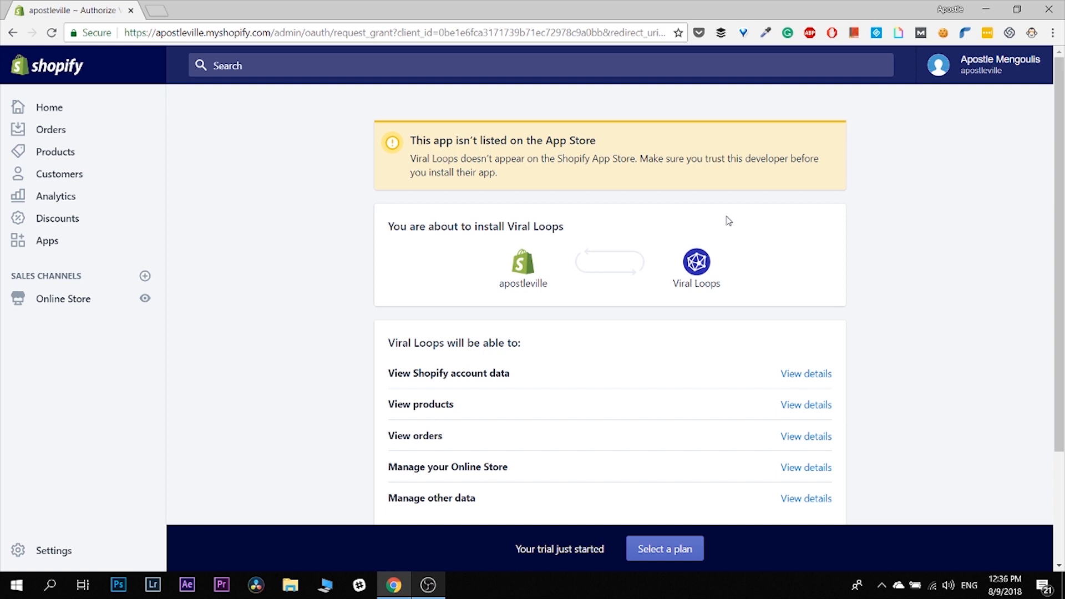
scroll(728, 220, down, 1)
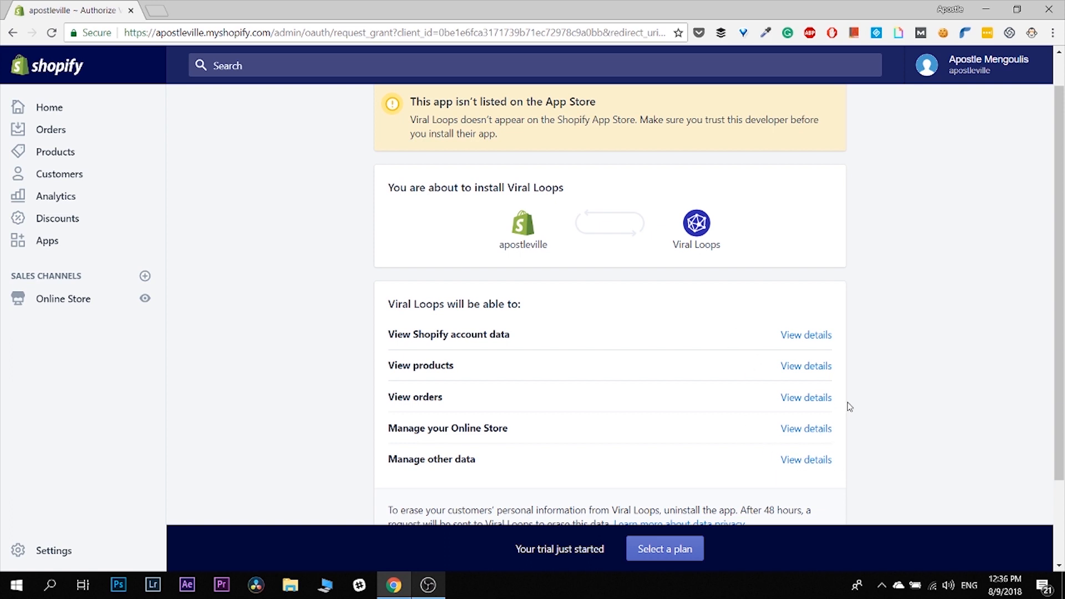
scroll(849, 407, down, 2)
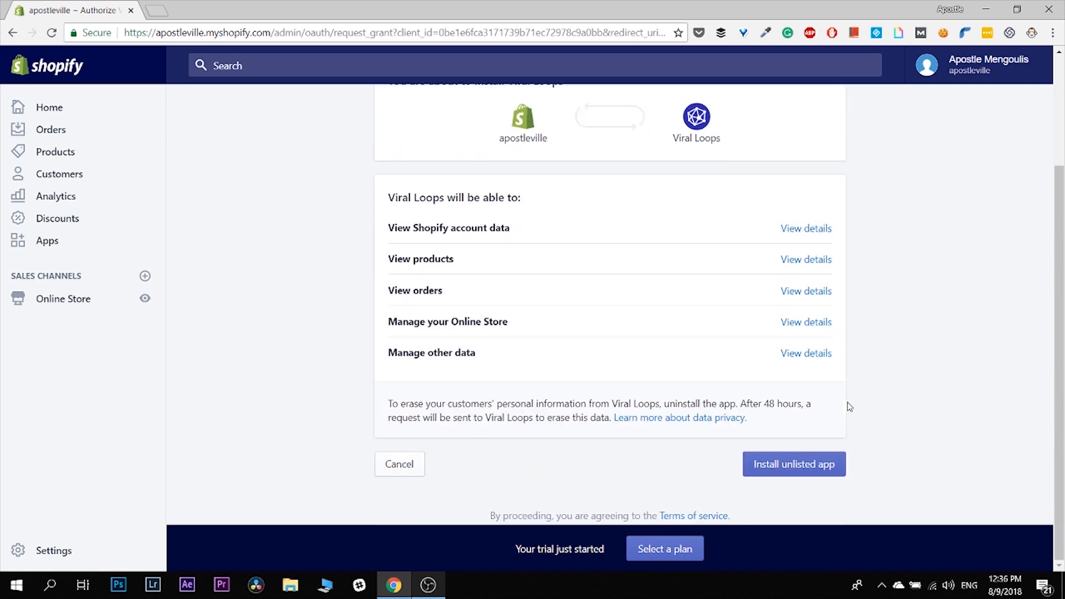
click(787, 476)
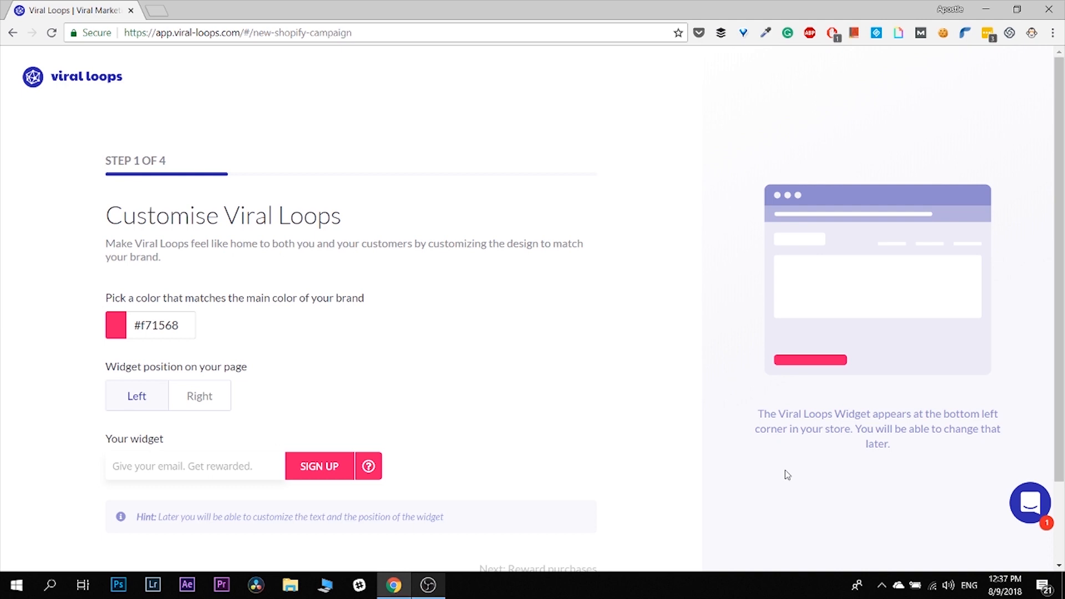
Step: Set the brand color of the Viral Loops widget to blue #051bff
scroll(784, 470, down, 1)
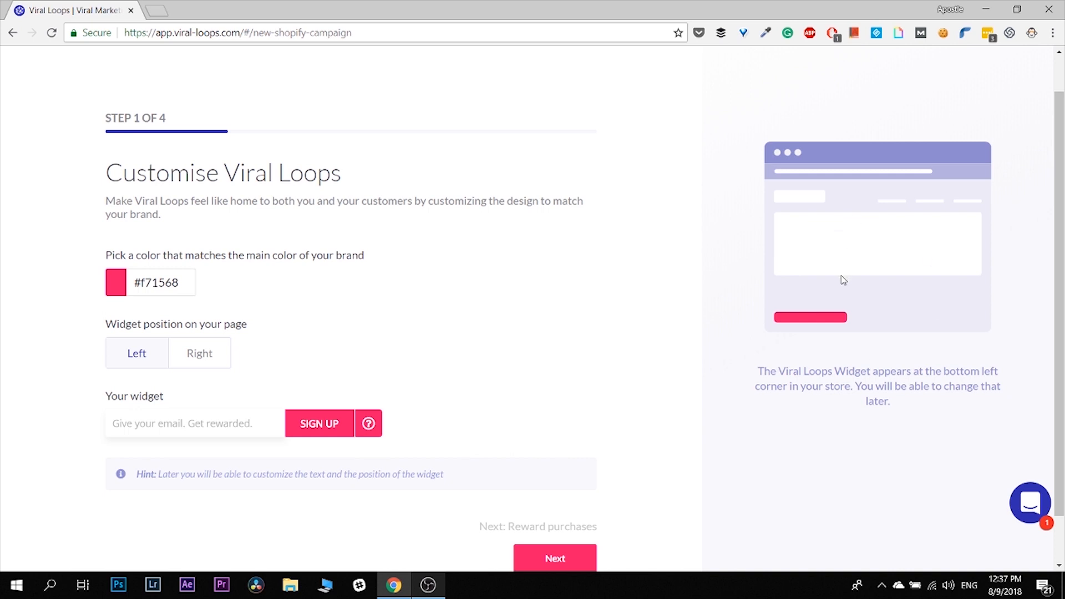
click(115, 288)
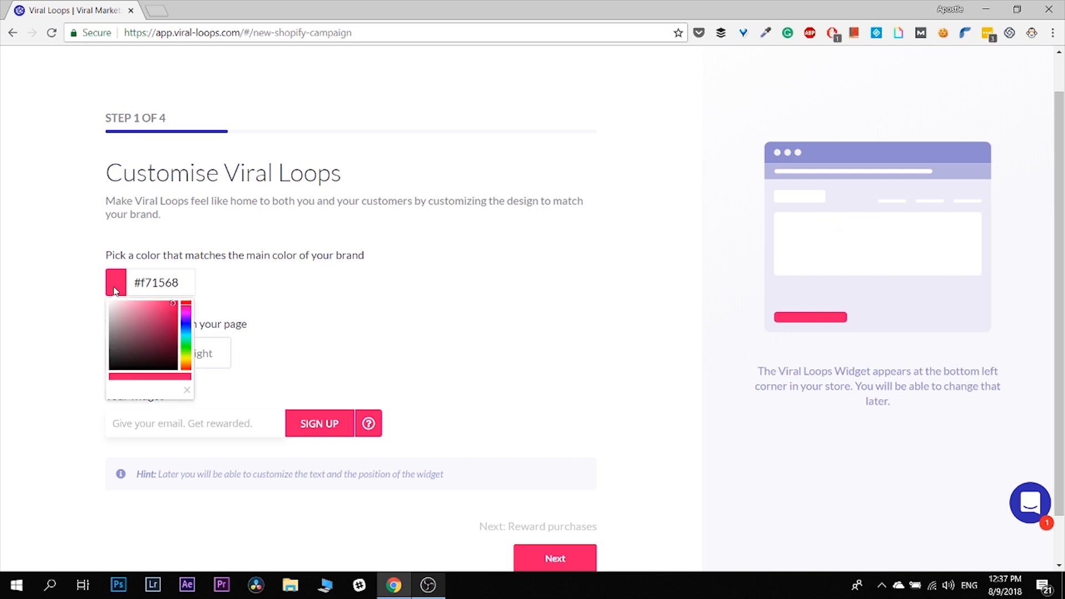
mouse_move(165, 320)
mouse_down()
mouse_move(178, 341)
mouse_move(186, 329)
mouse_up()
click(186, 325)
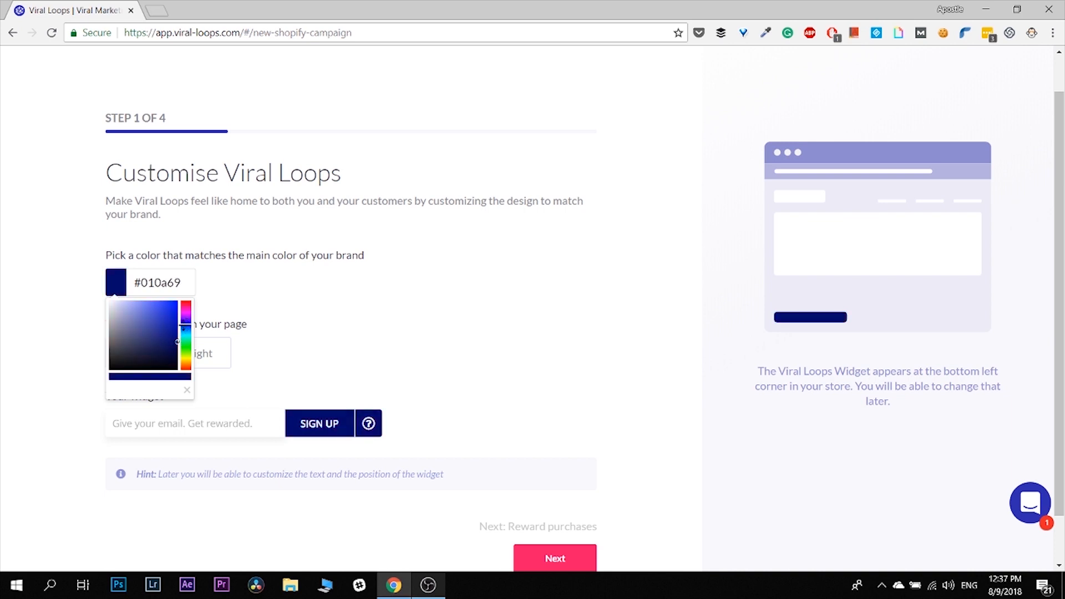
click(177, 299)
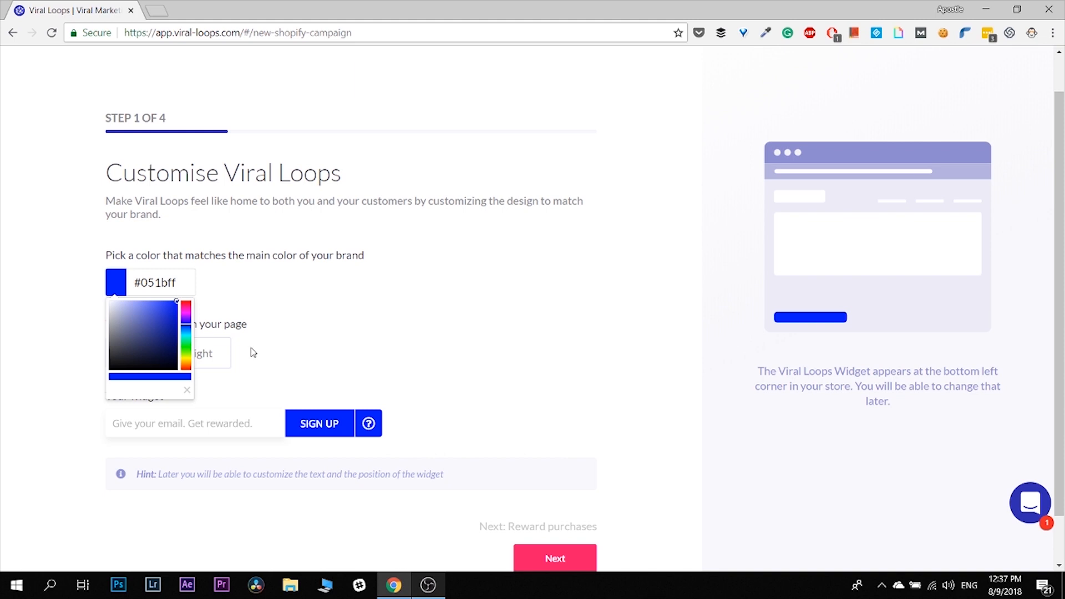
click(327, 332)
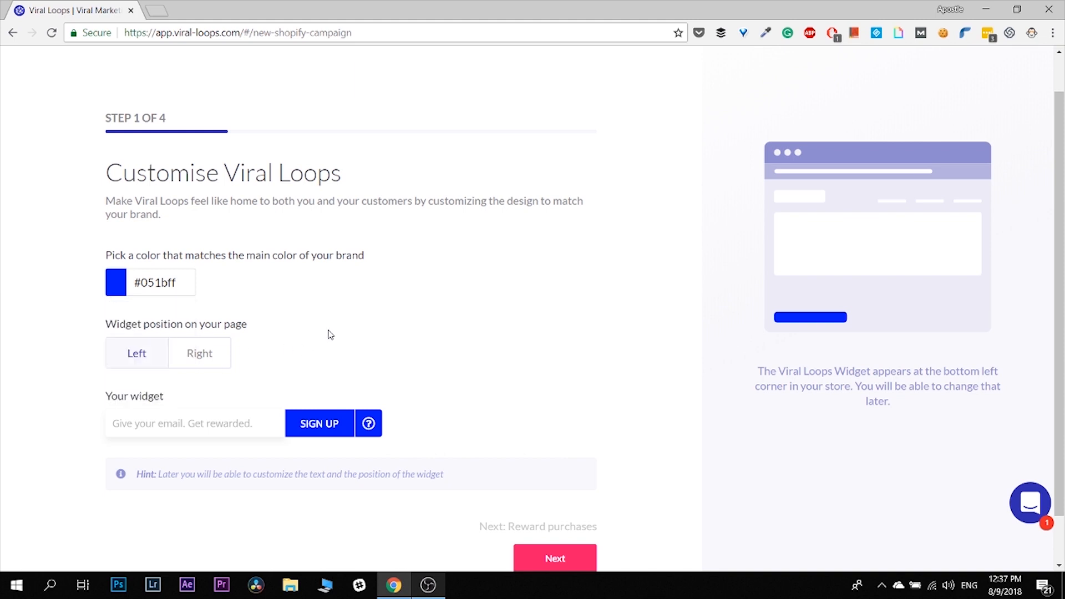
Step: Try the Right widget position, set it back to Left, and continue to the purchase rewards
click(200, 357)
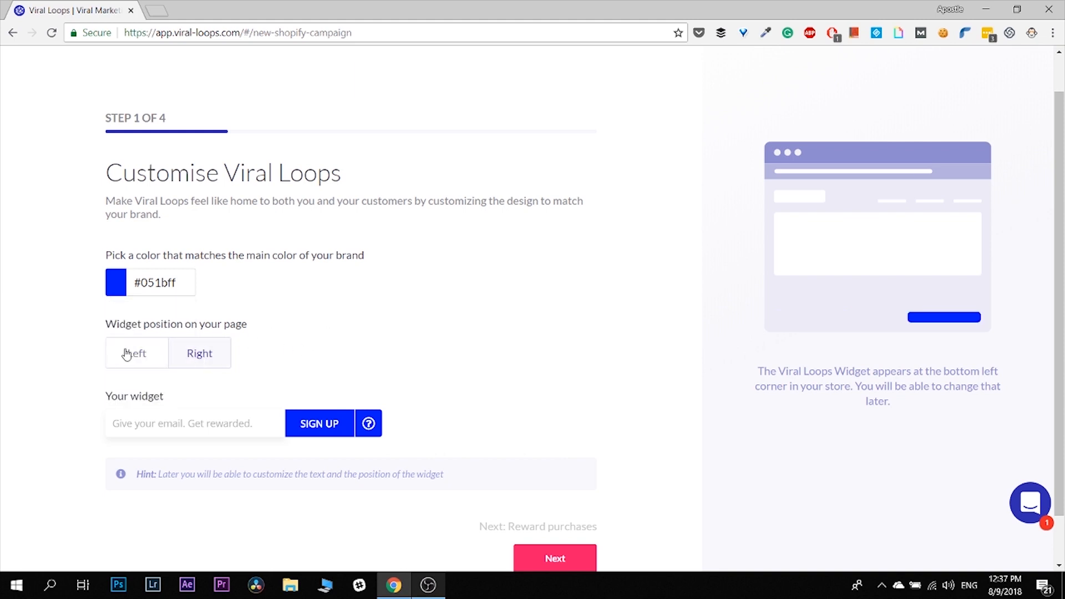
click(127, 355)
click(186, 358)
click(144, 355)
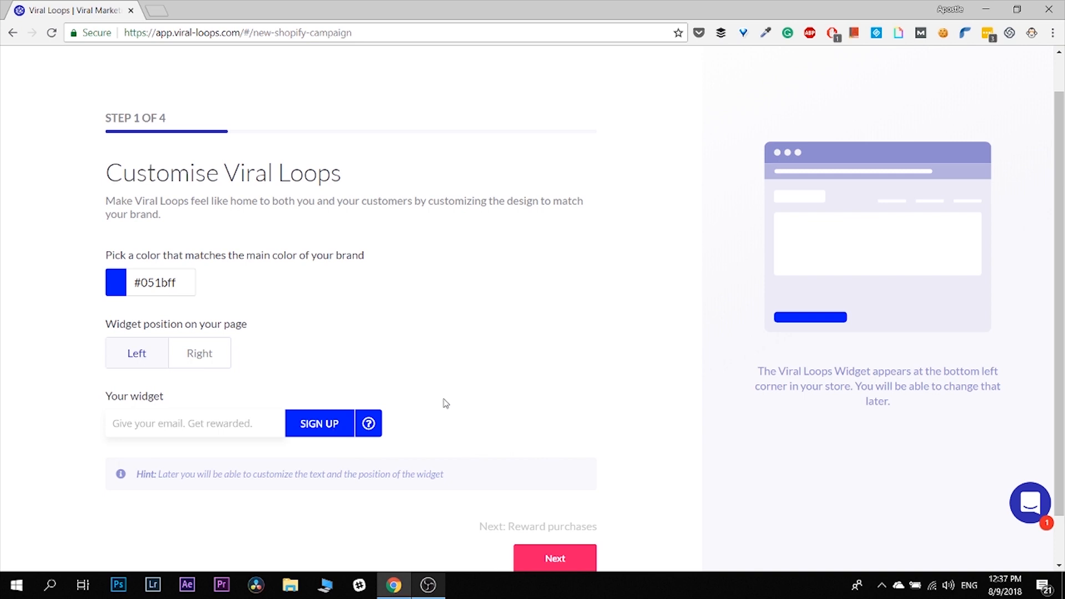
scroll(445, 403, down, 1)
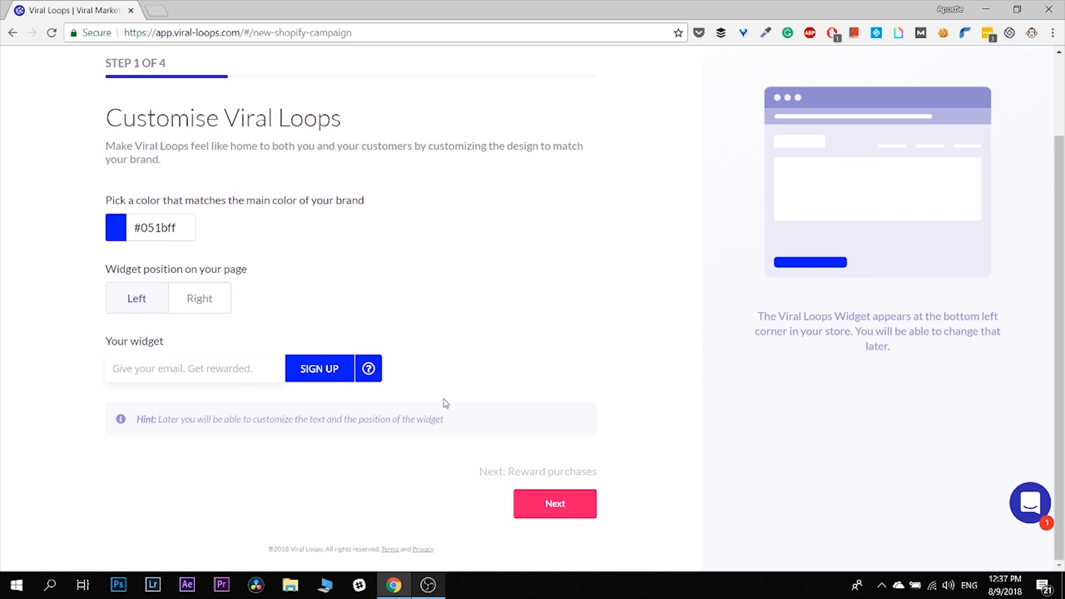
click(552, 506)
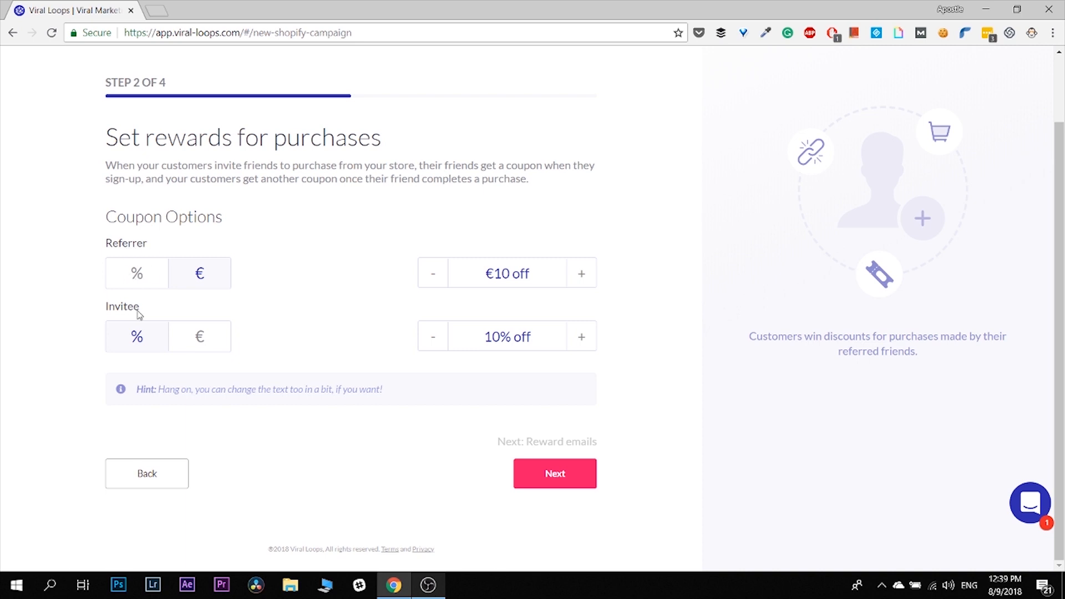
Step: Set the referrer's purchase coupon to a percentage discount of 20% off
click(152, 286)
click(224, 279)
click(152, 279)
click(582, 274)
click(582, 274)
click(581, 274)
click(581, 274)
click(582, 273)
click(582, 274)
click(581, 274)
click(581, 274)
click(581, 274)
click(581, 274)
click(581, 274)
click(435, 275)
Step: Set the invitee's purchase coupon to a fixed €20 off and continue to the sign-up rewards
click(194, 337)
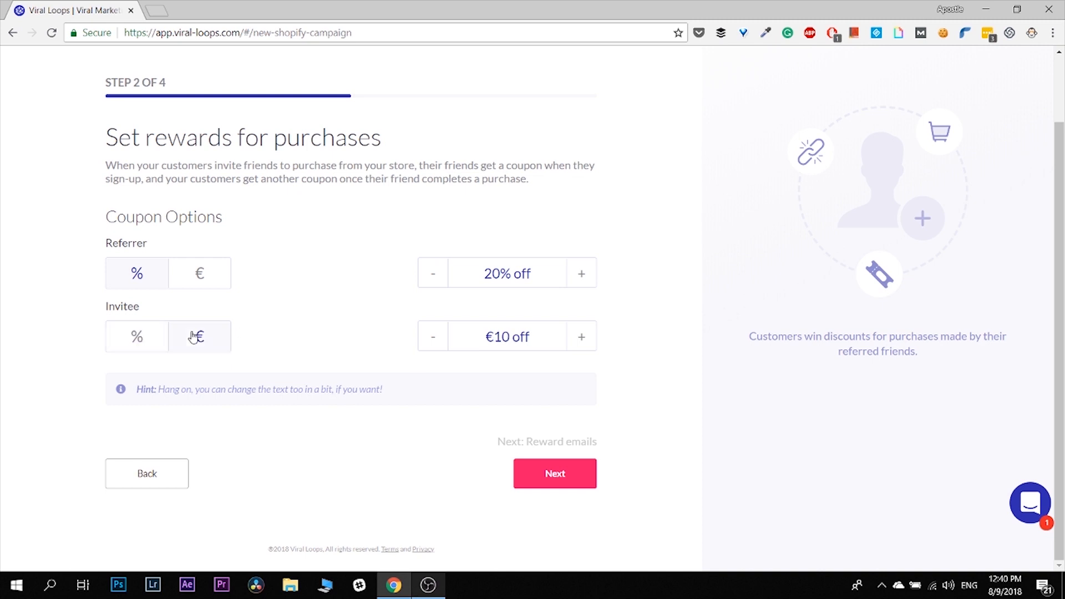
click(582, 338)
click(581, 337)
click(581, 338)
click(582, 337)
click(582, 337)
click(582, 338)
click(582, 337)
click(581, 337)
click(582, 338)
click(582, 338)
click(530, 478)
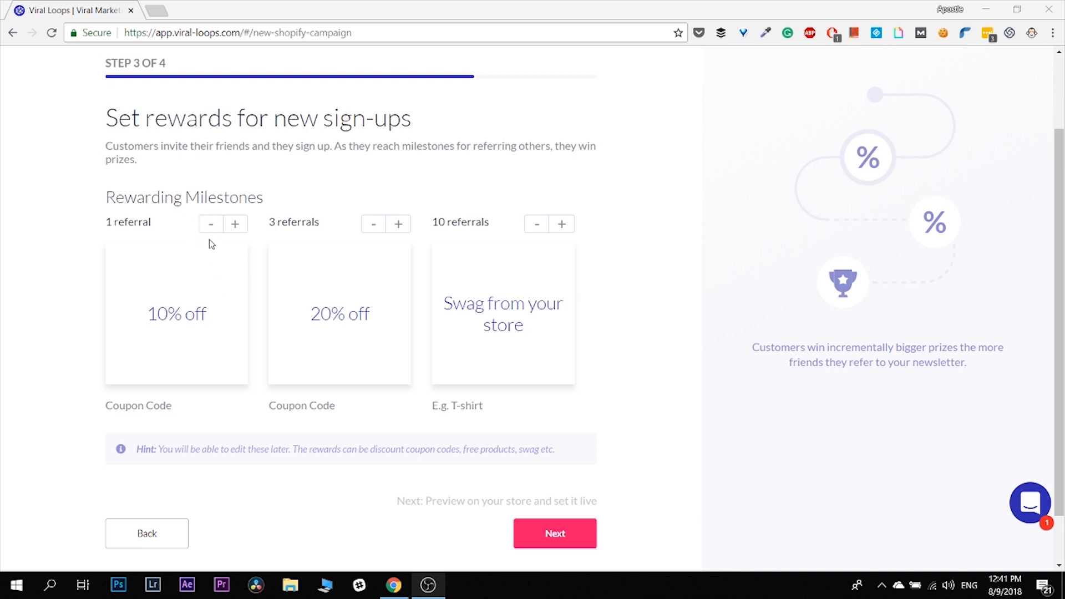
Step: Set the three rewarding milestones to 4, 10 and 30 referrals and continue to the final setup stage
click(242, 229)
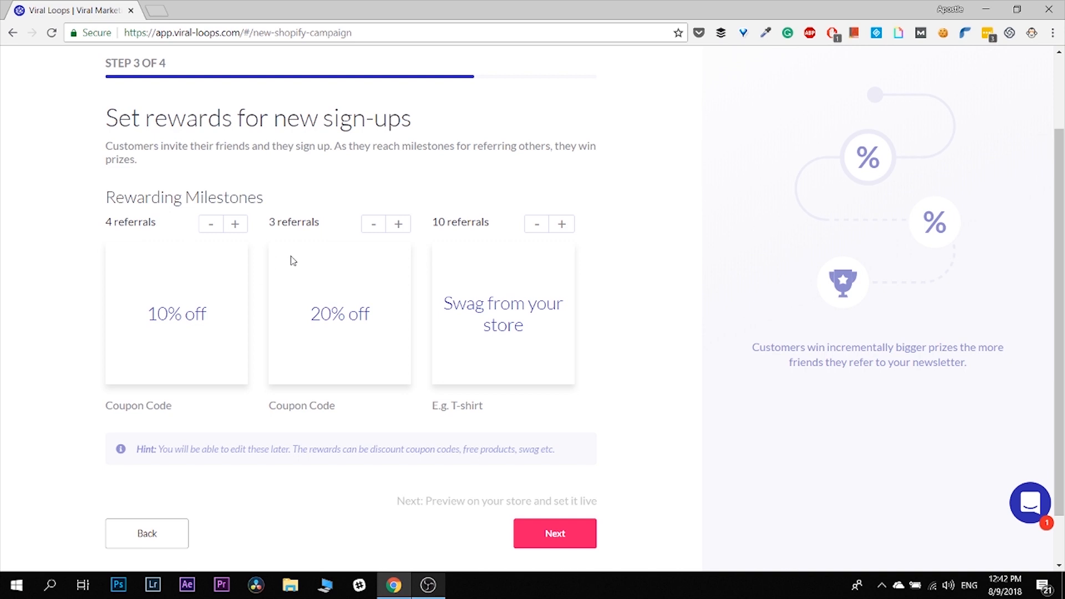
click(399, 225)
click(559, 226)
click(558, 227)
click(558, 226)
click(558, 226)
click(559, 226)
click(537, 224)
click(552, 534)
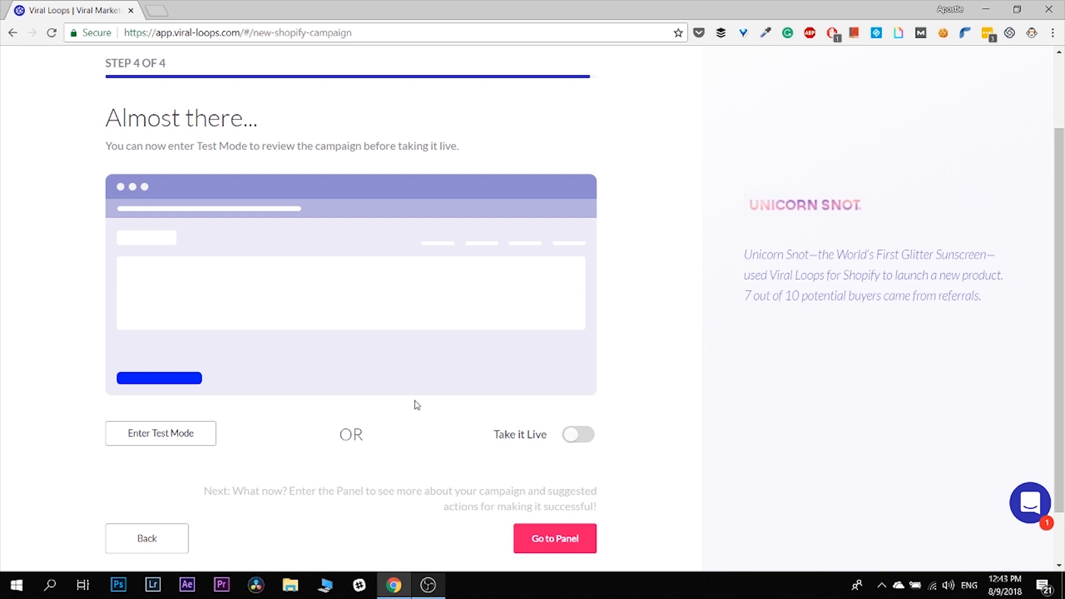
Step: Preview the campaign widget on the store in Test Mode, check its sign-up field, and close the preview
click(163, 437)
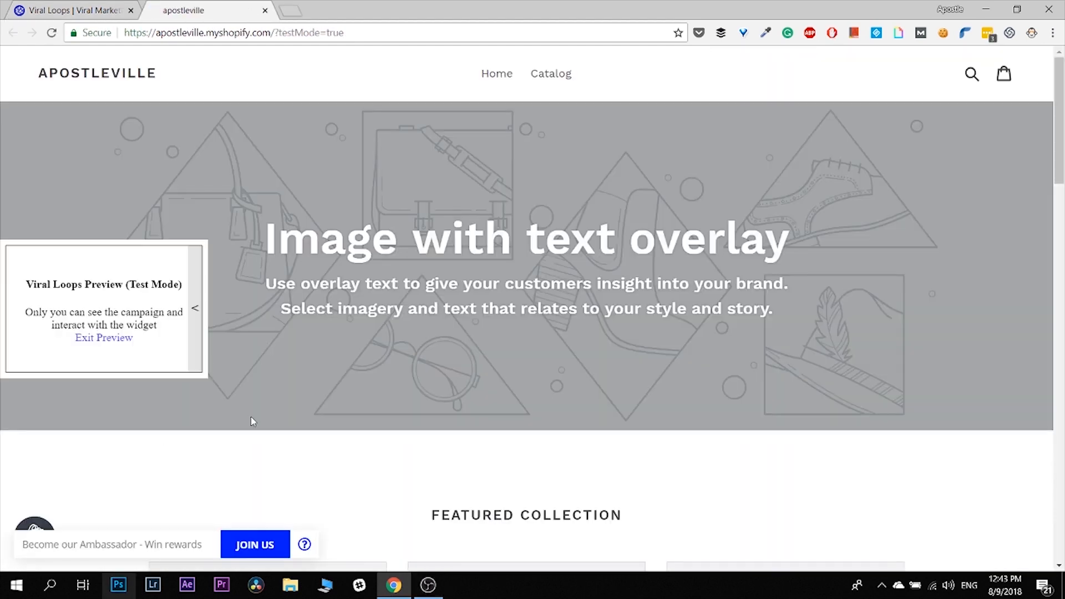
scroll(250, 420, down, 2)
scroll(251, 420, up, 2)
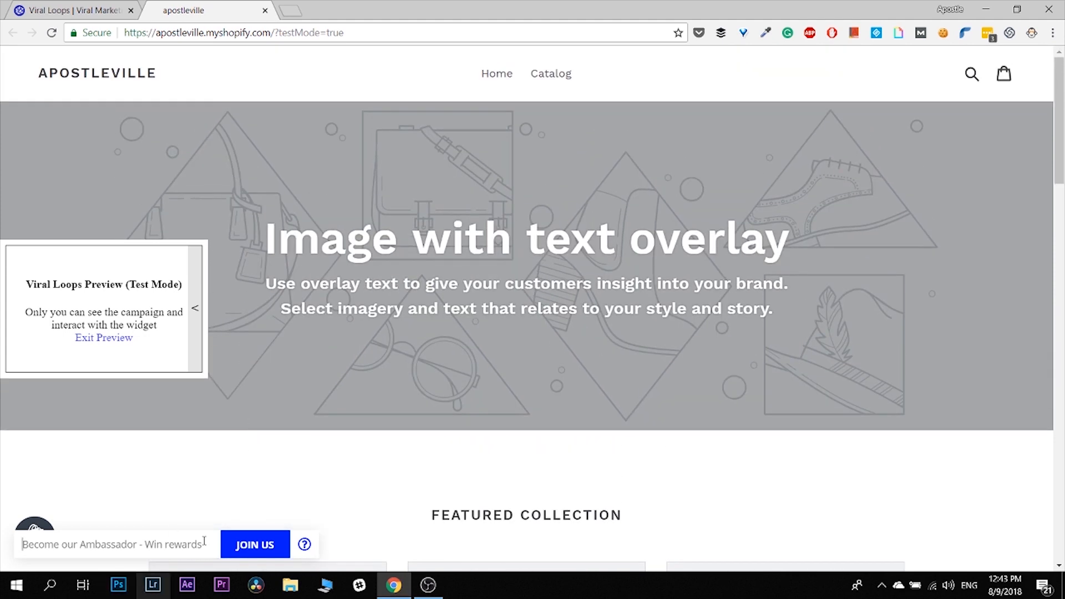
click(185, 539)
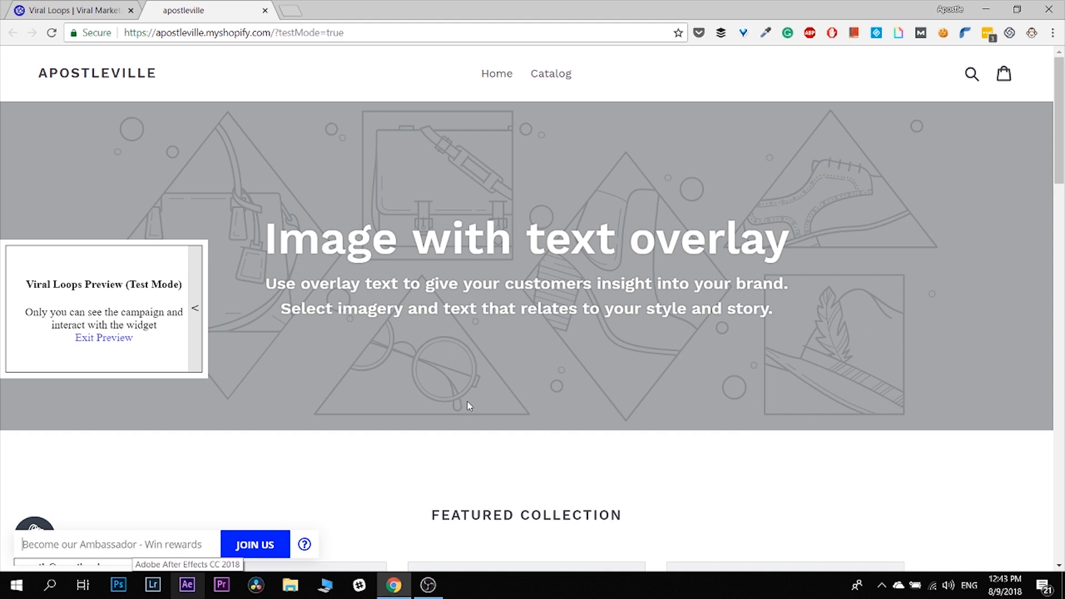
click(264, 11)
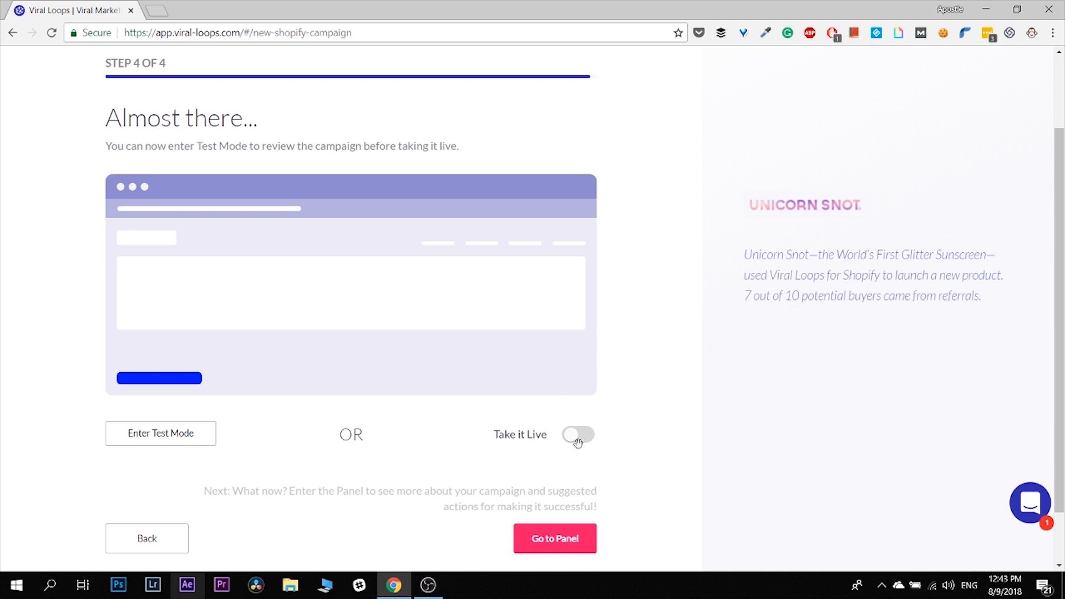
Step: Go to the campaign panel and open the Reward purchases settings for editing
click(553, 548)
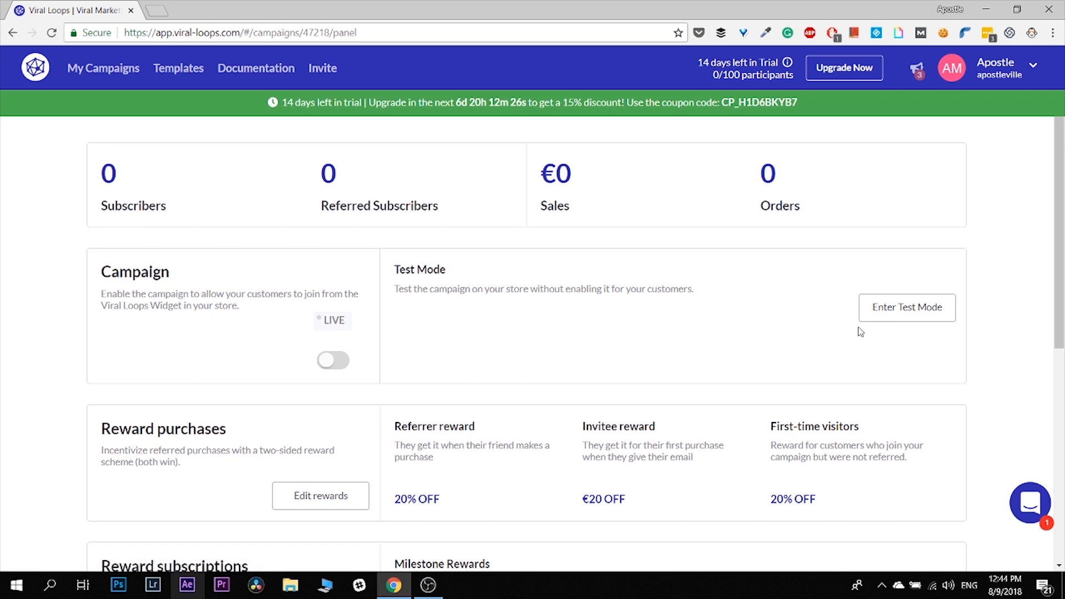
scroll(860, 332, down, 3)
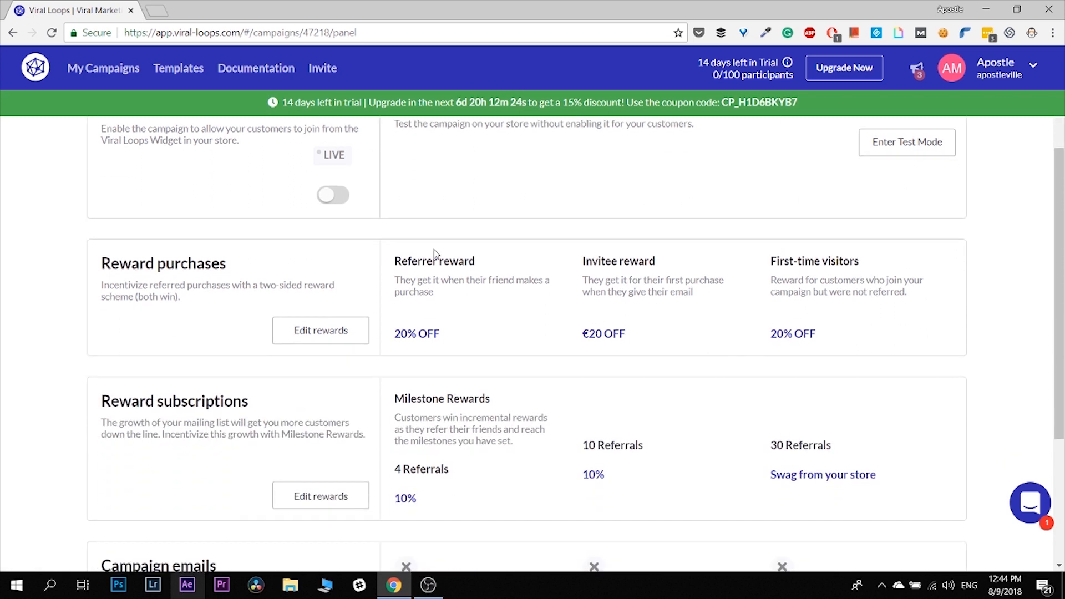
click(303, 333)
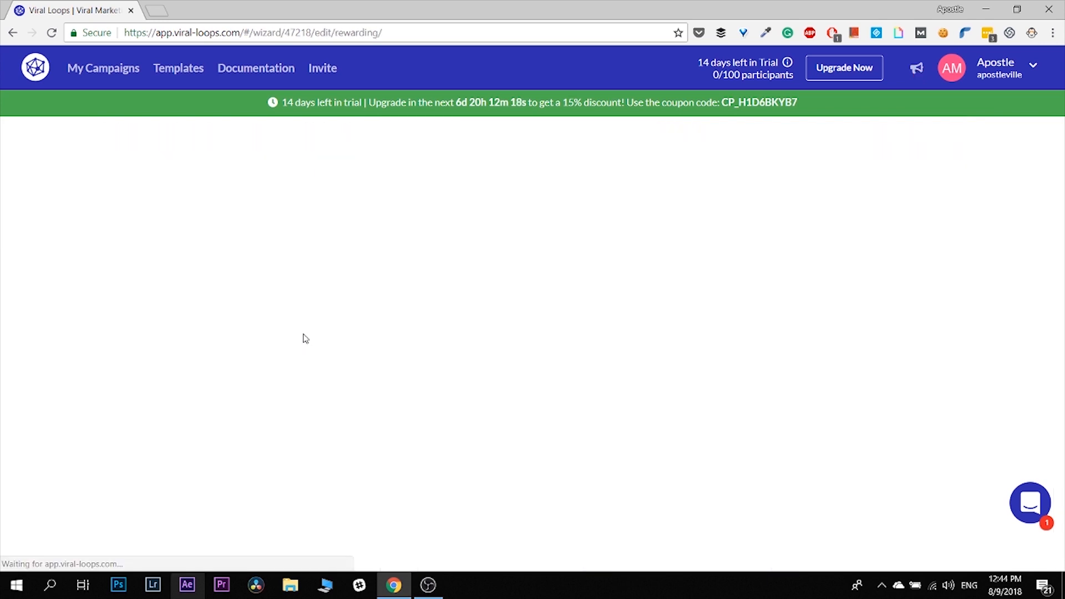
Step: Review the one-time offers, trying Fixed amount off for the sign-up coupon and returning it to Percent off
scroll(304, 334, down, 3)
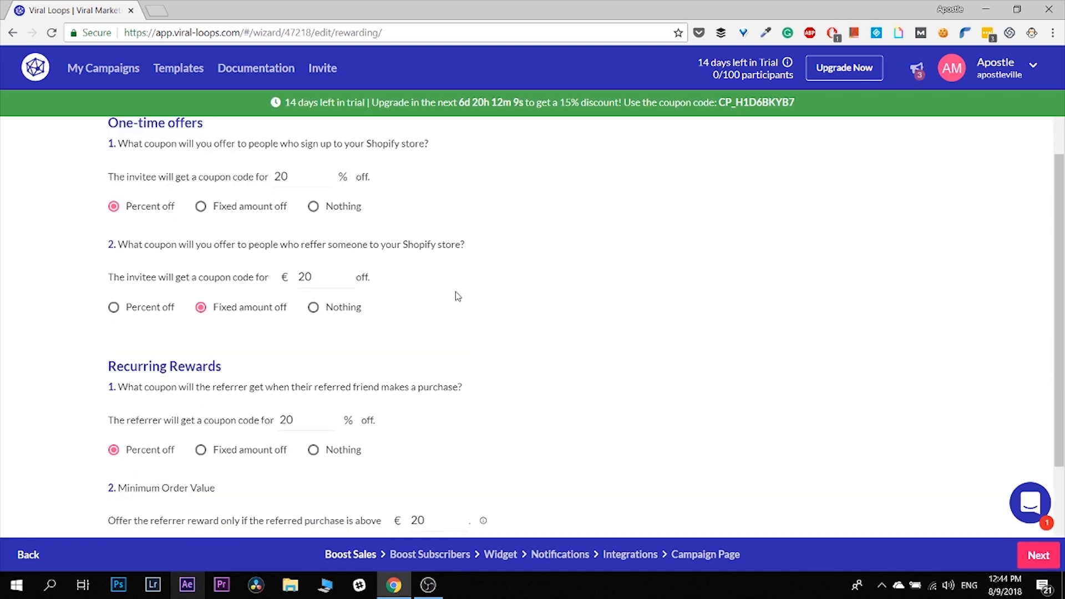
scroll(458, 296, down, 1)
scroll(457, 297, up, 2)
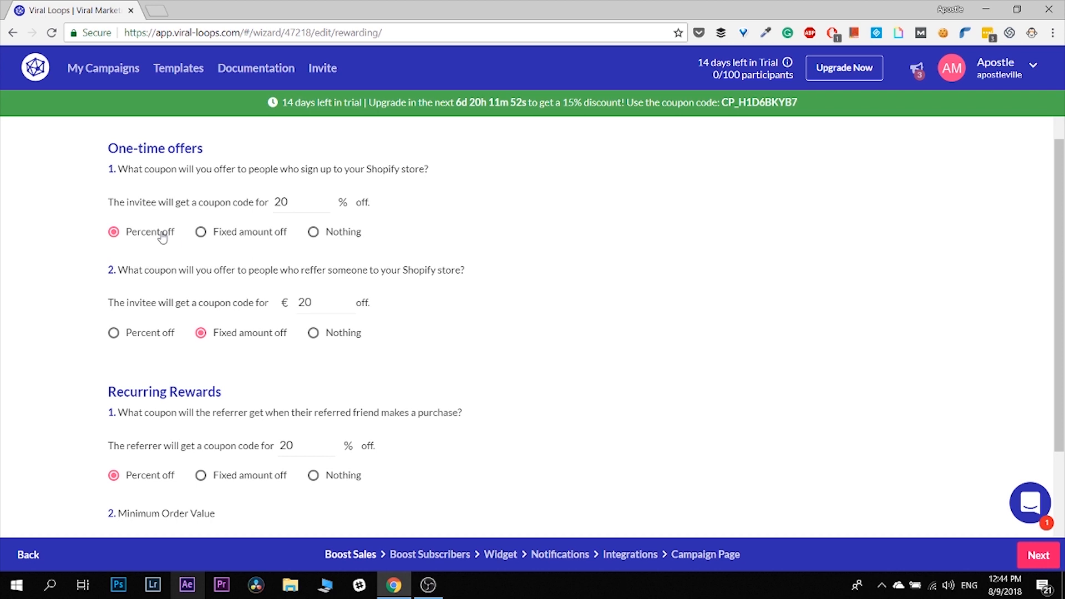
click(202, 233)
click(113, 233)
click(323, 300)
Step: Examine the referrer coupon and minimum order value fields under Recurring Rewards
scroll(480, 321, down, 3)
scroll(482, 321, down, 1)
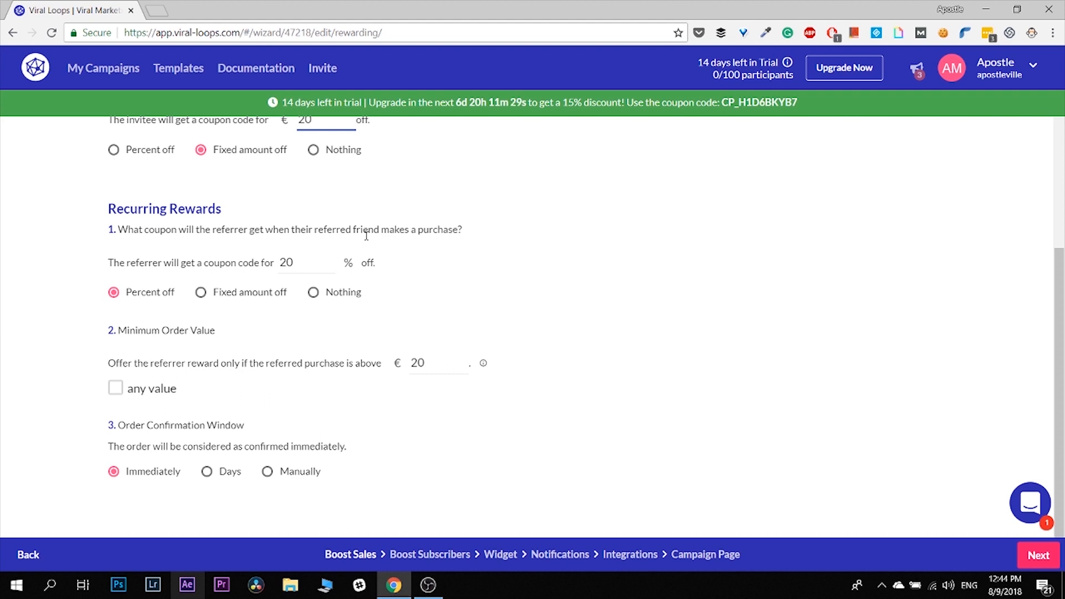
click(314, 271)
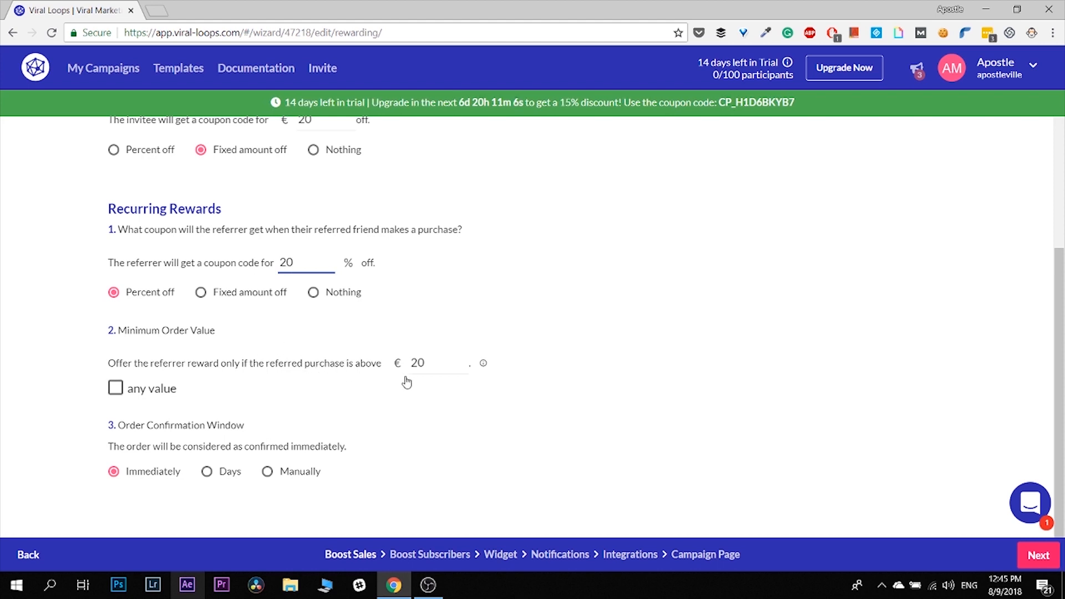
click(438, 364)
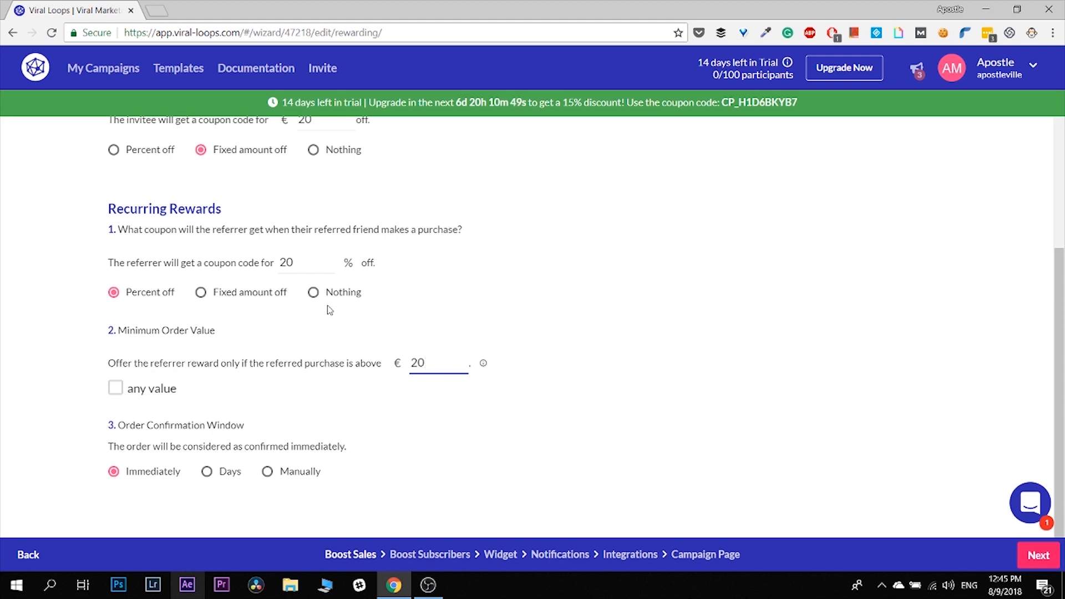
click(308, 269)
Step: Allow any value as the minimum order and set the order confirmation window to Manually after trying Days
click(123, 391)
click(123, 390)
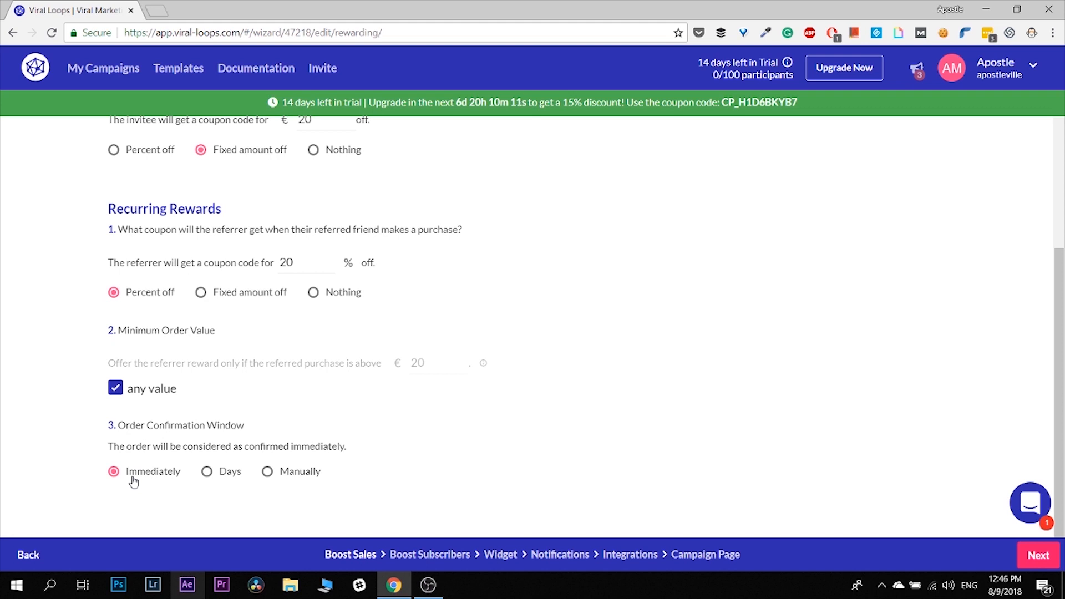
click(222, 475)
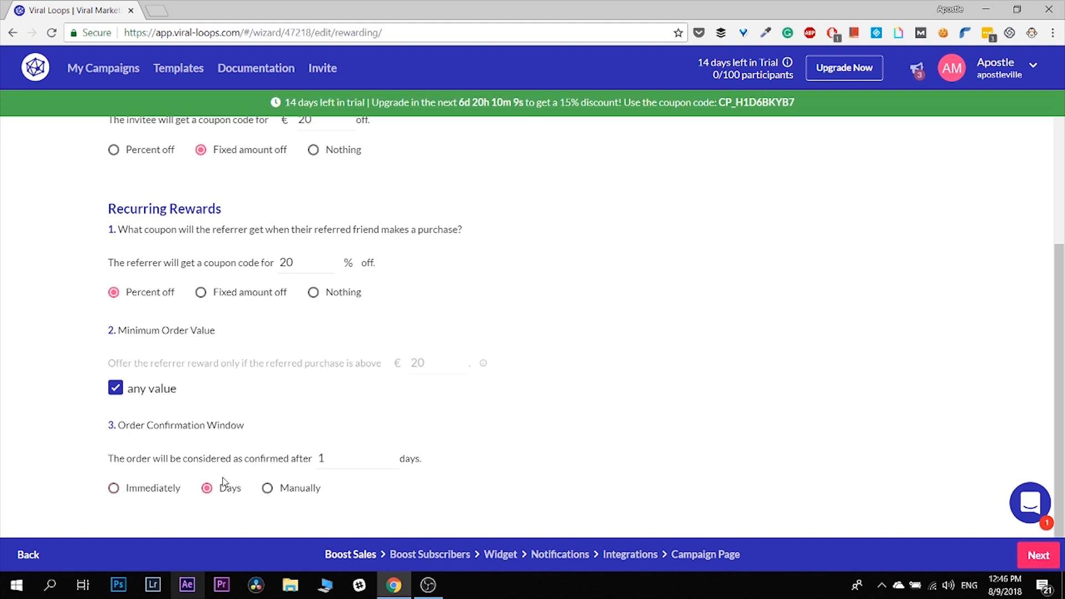
click(271, 494)
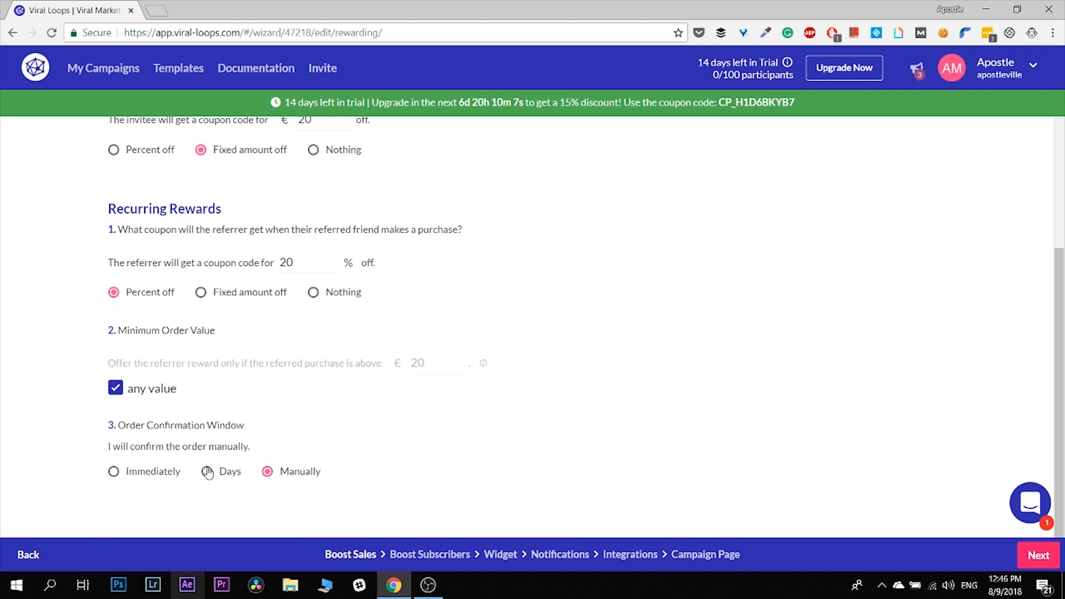
Step: Set the order confirmation window to 14 days and continue to the milestones setup
click(209, 470)
click(340, 462)
text(4)
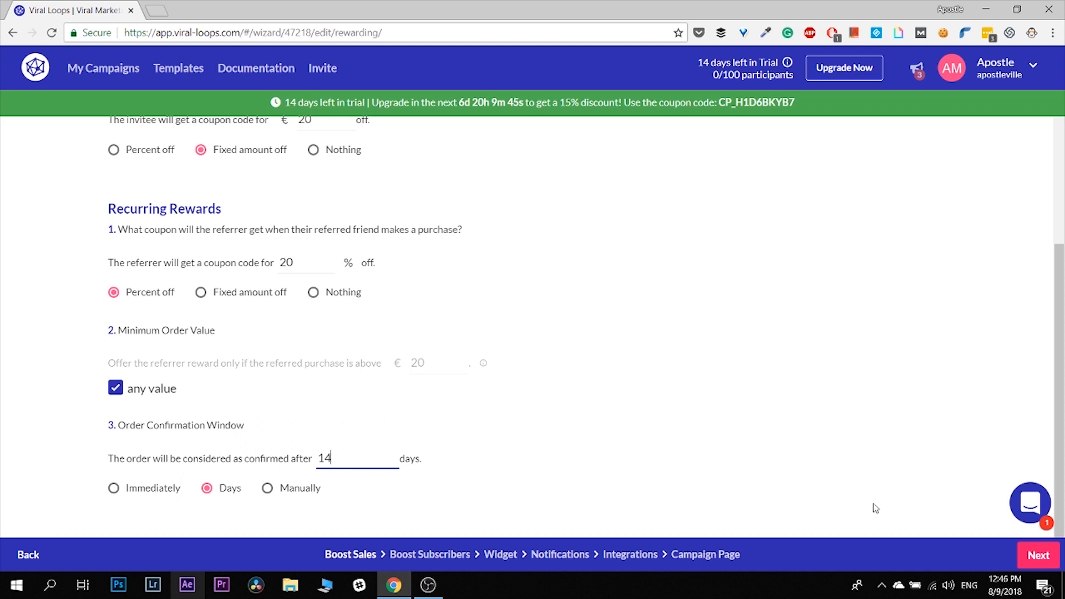
click(1031, 561)
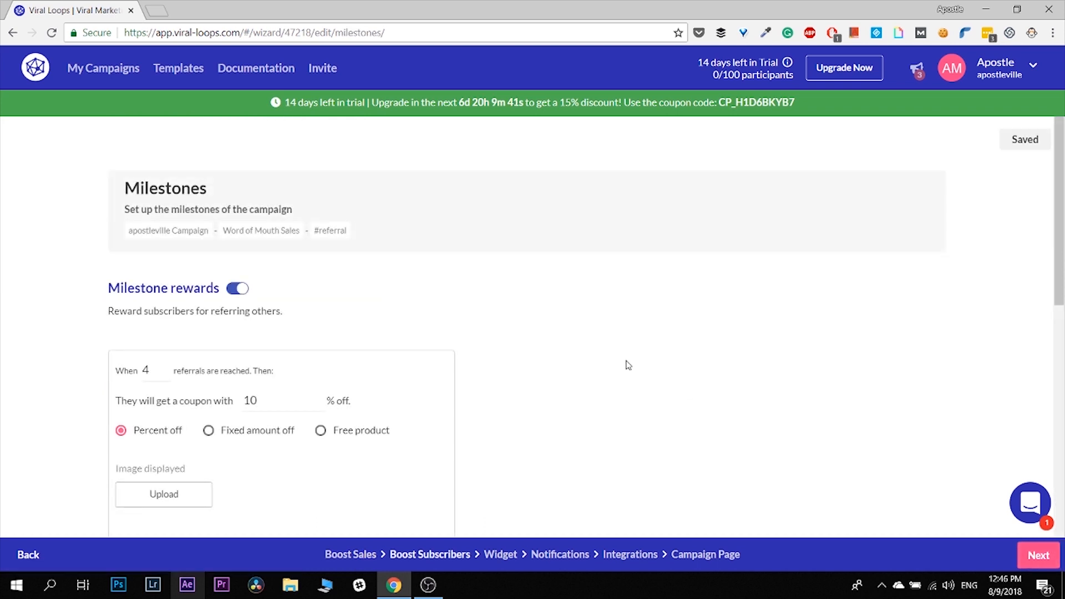
Step: Review the milestone rewards and try a fixed €50 off coupon for the 30-referral milestone
scroll(500, 306, down, 1)
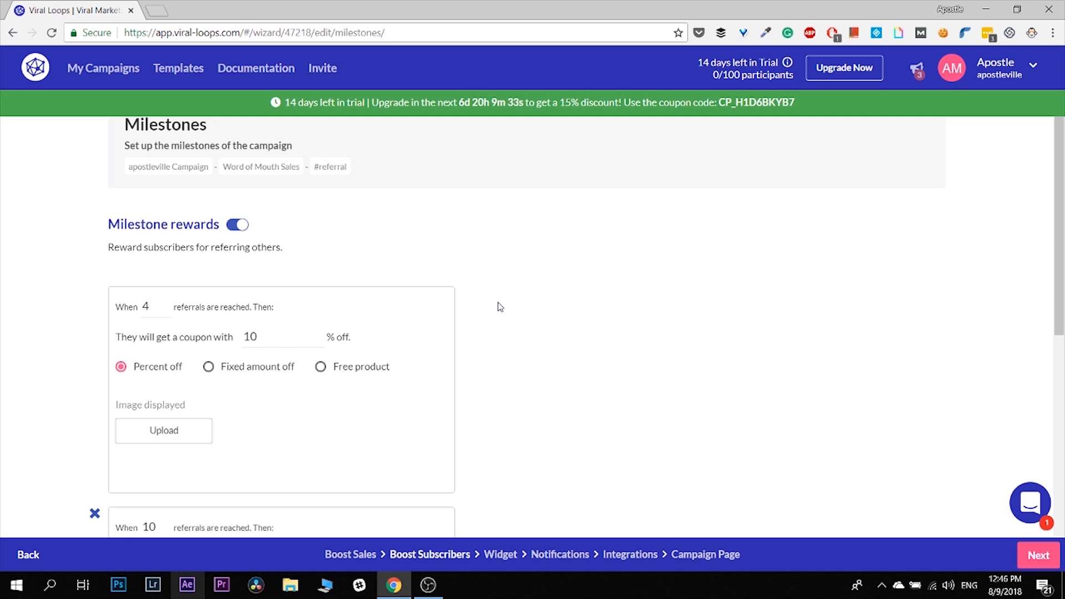
scroll(499, 307, down, 2)
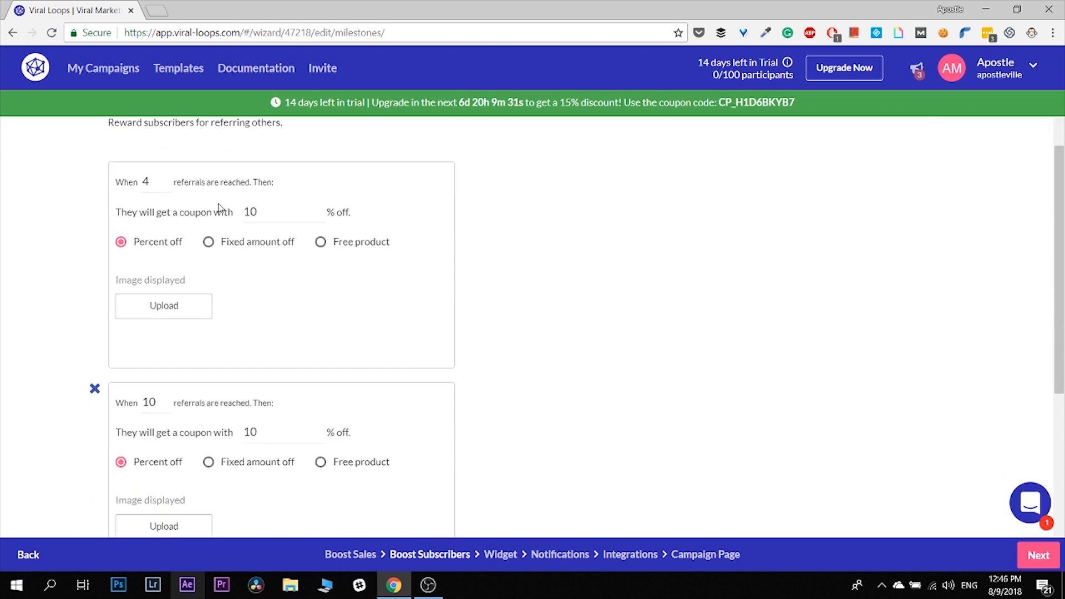
scroll(380, 236, down, 6)
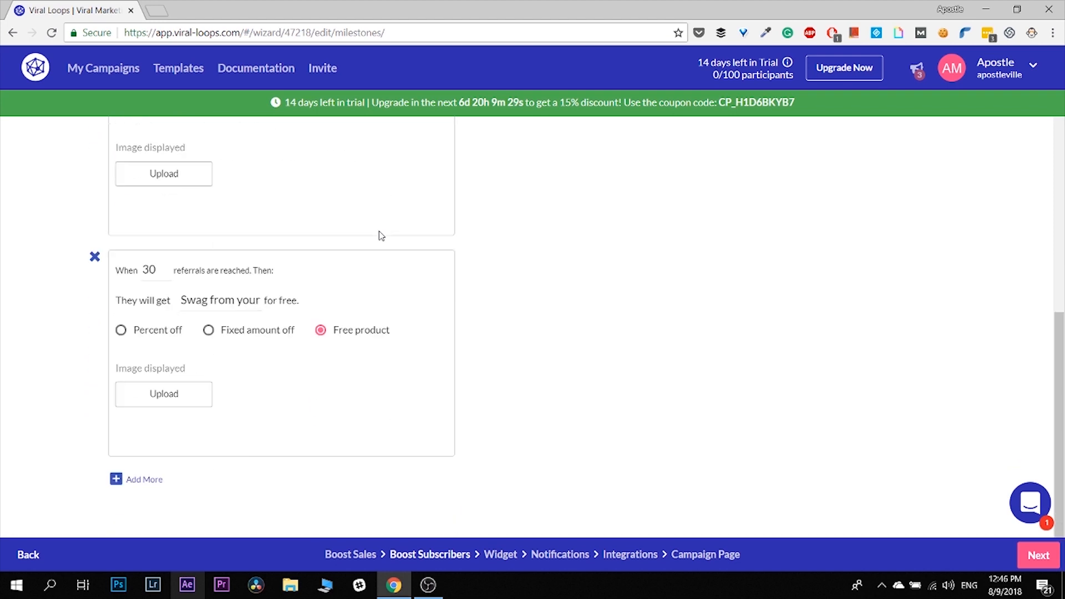
scroll(380, 236, up, 10)
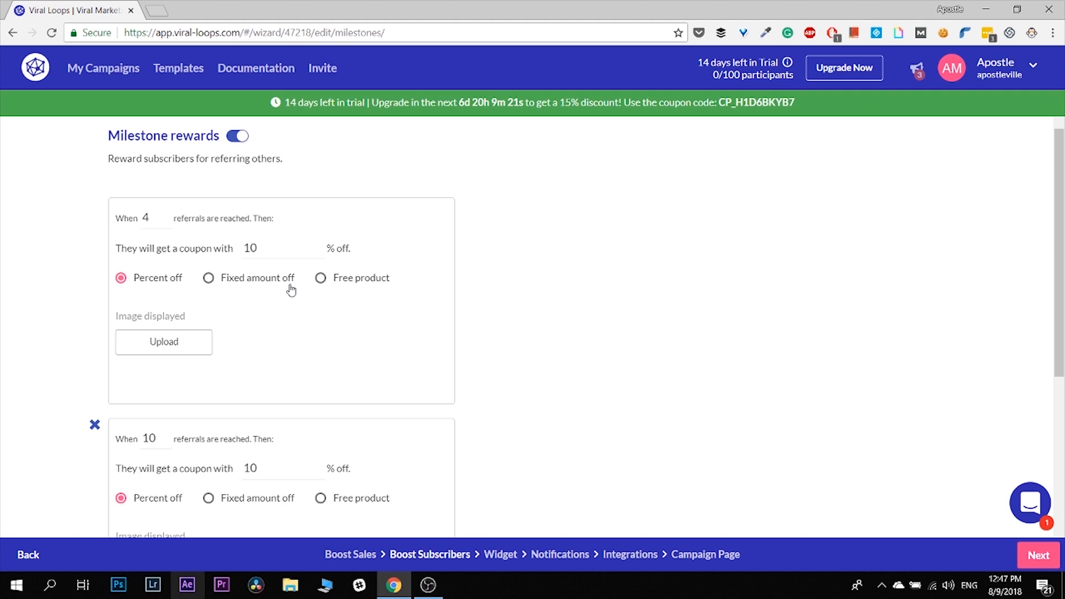
scroll(291, 289, down, 7)
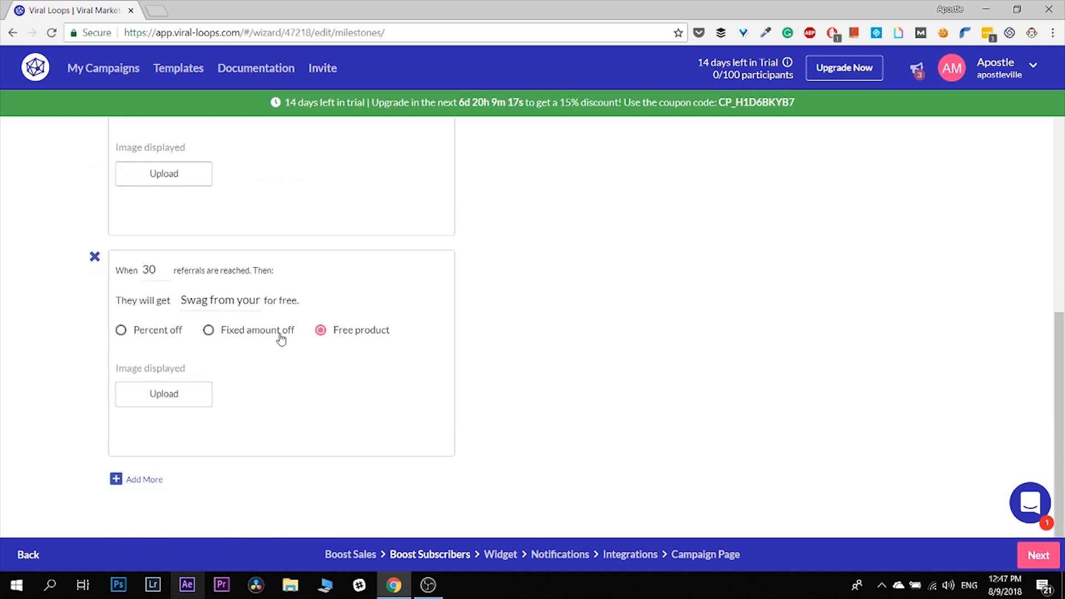
click(208, 331)
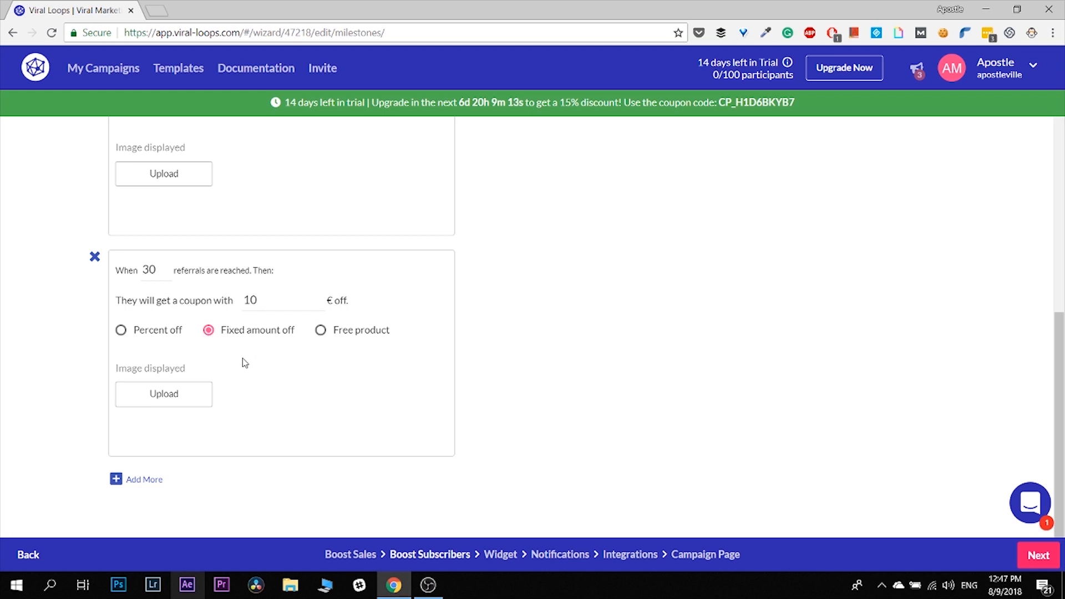
drag(263, 292, 243, 302)
text(5)
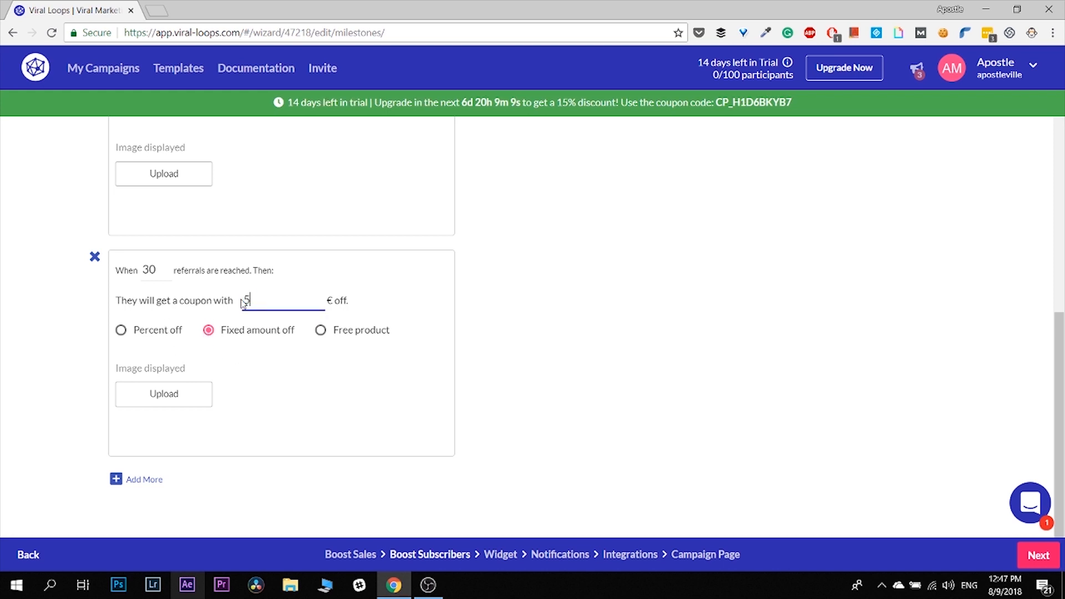
text(0)
Step: Change the 30-referral milestone's reward to a 50 percent off coupon
click(119, 332)
click(255, 300)
drag(254, 300, 234, 302)
text(50)
click(577, 318)
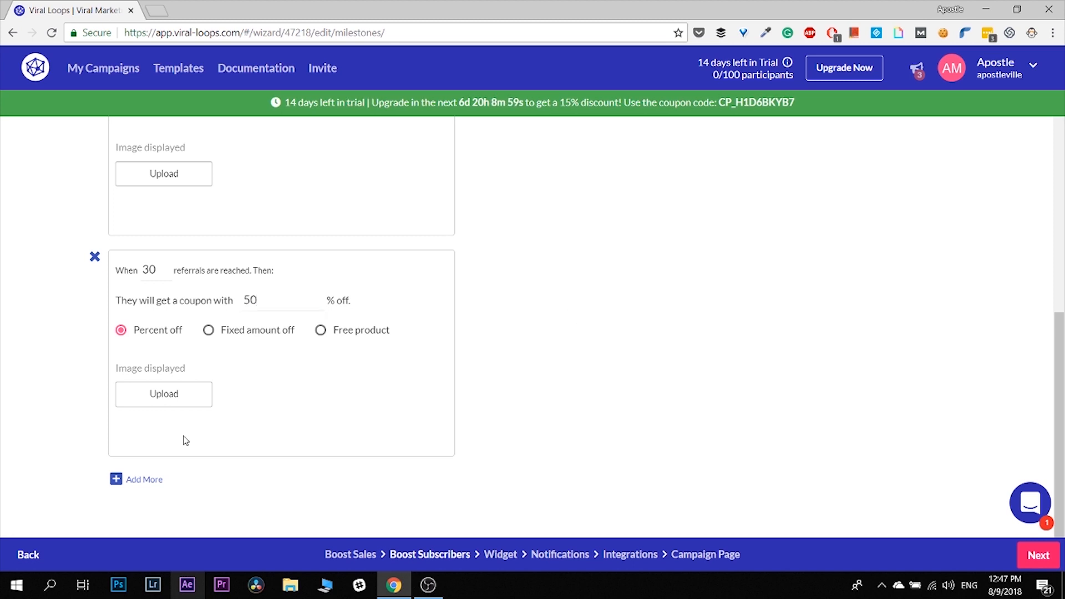
Step: Add an extra milestone, delete it again, and delete the 30-referral milestone
click(138, 481)
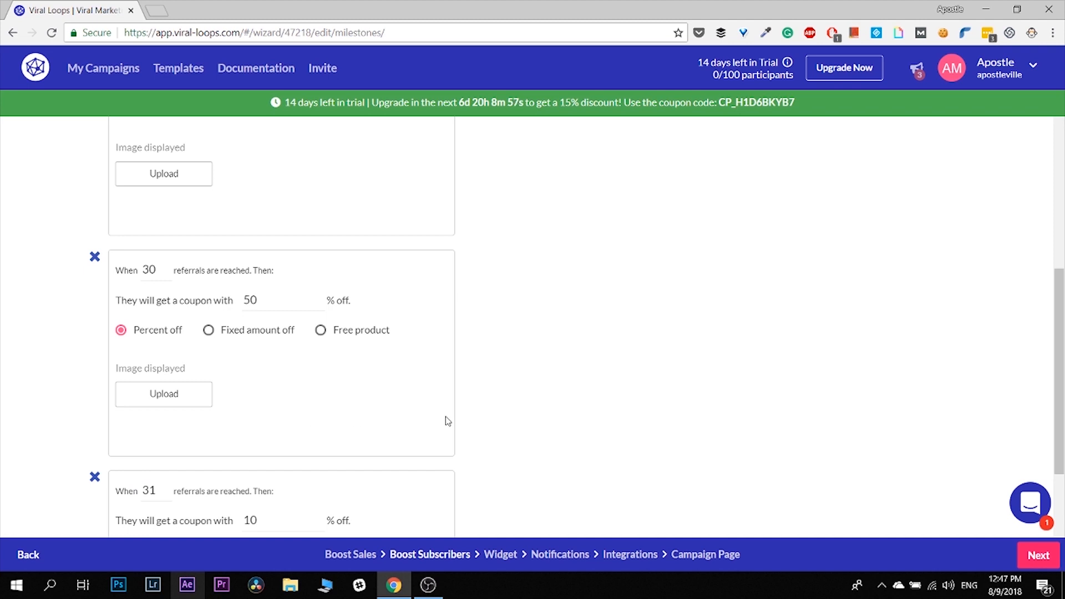
scroll(444, 421, down, 4)
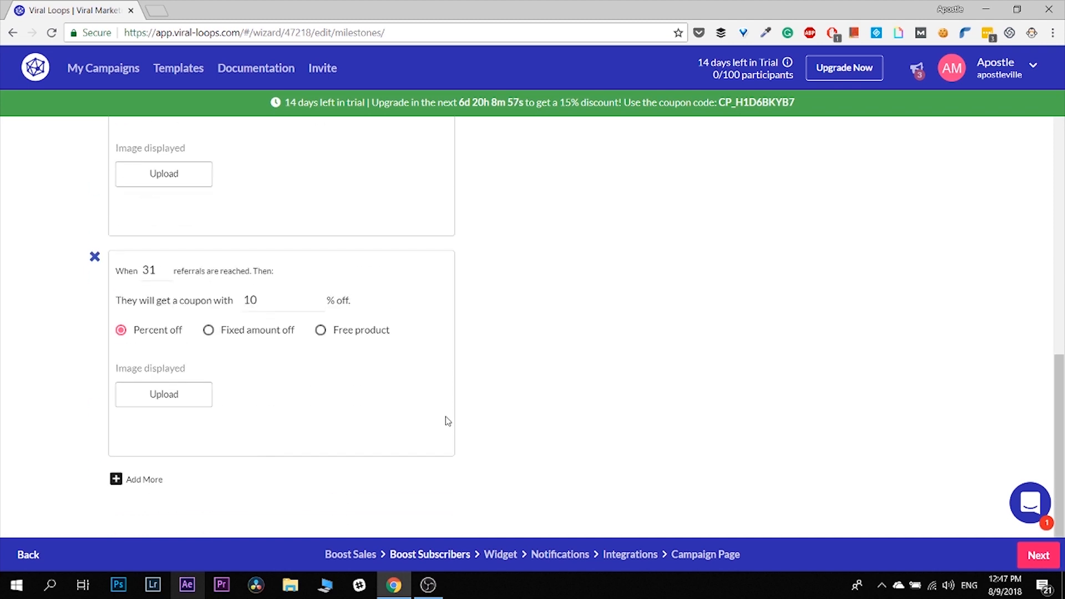
click(95, 256)
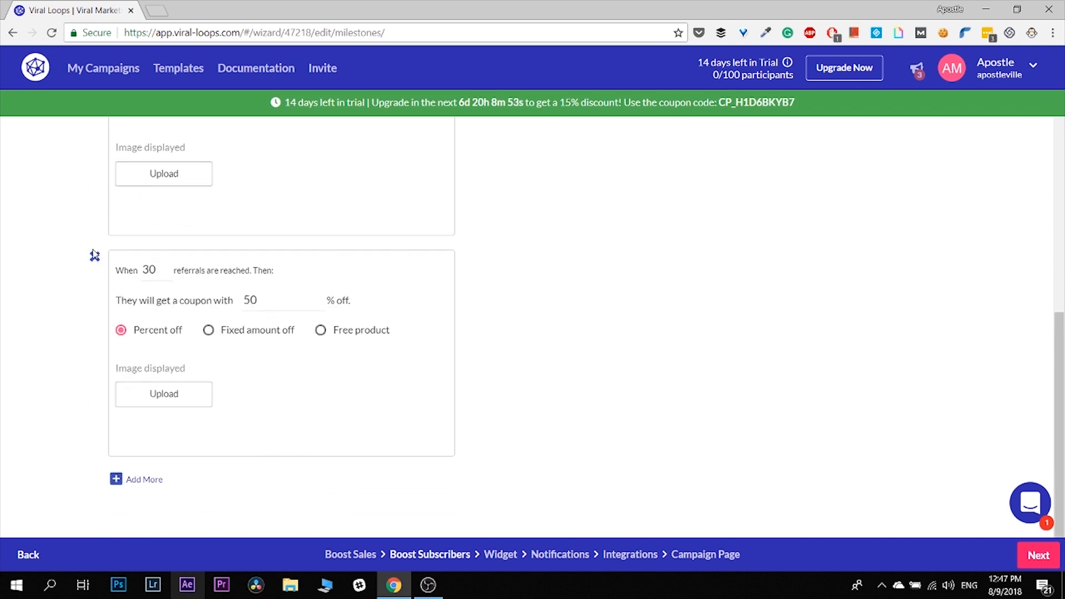
click(95, 257)
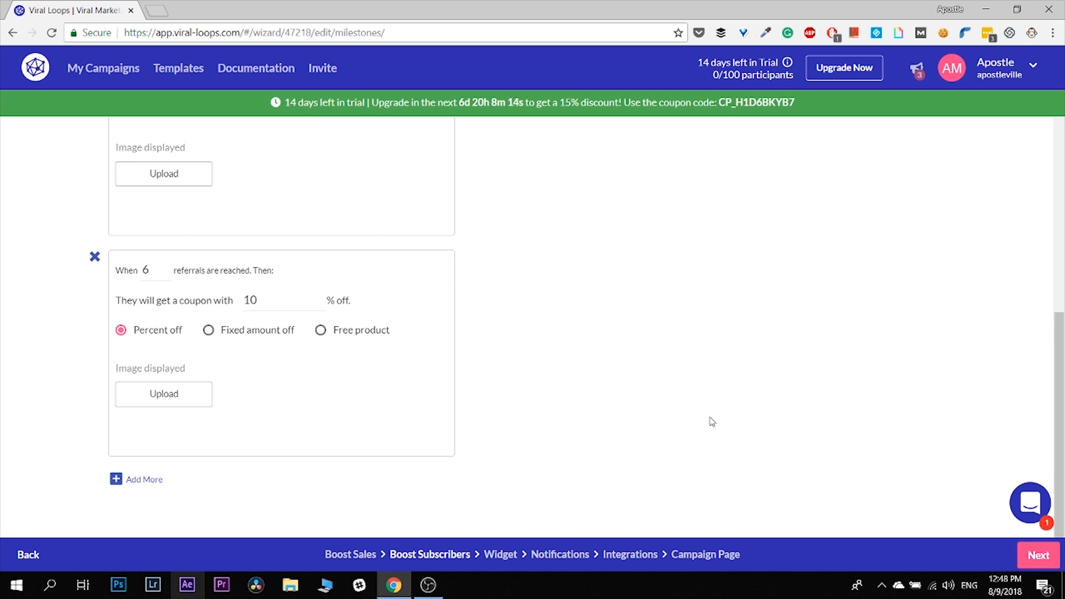
Step: Continue to the Ambassador Widget setup and look through its global, form and sharing options
scroll(712, 421, up, 5)
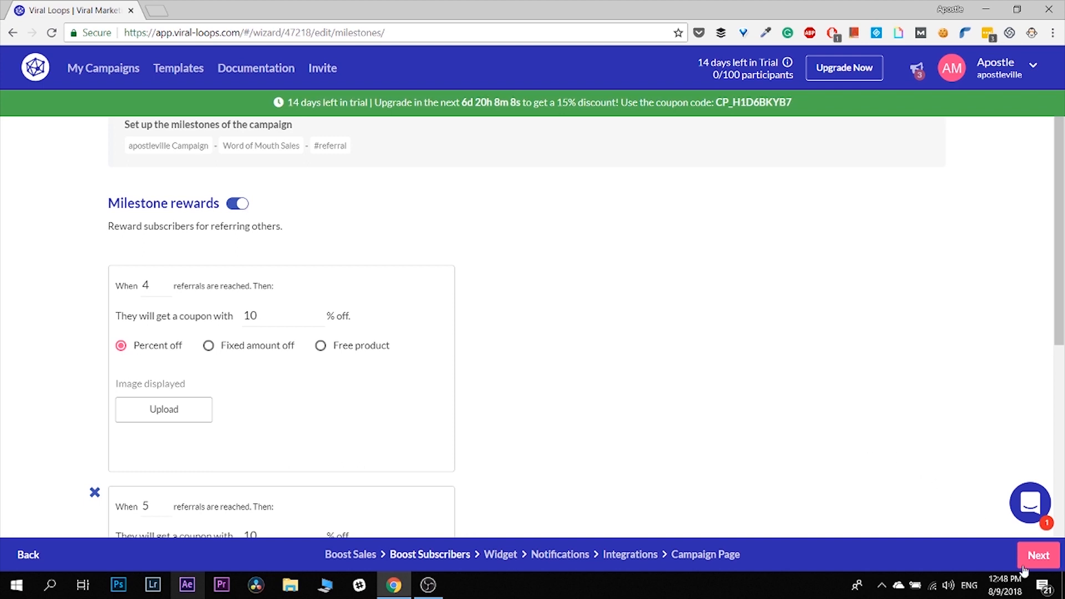
click(1040, 556)
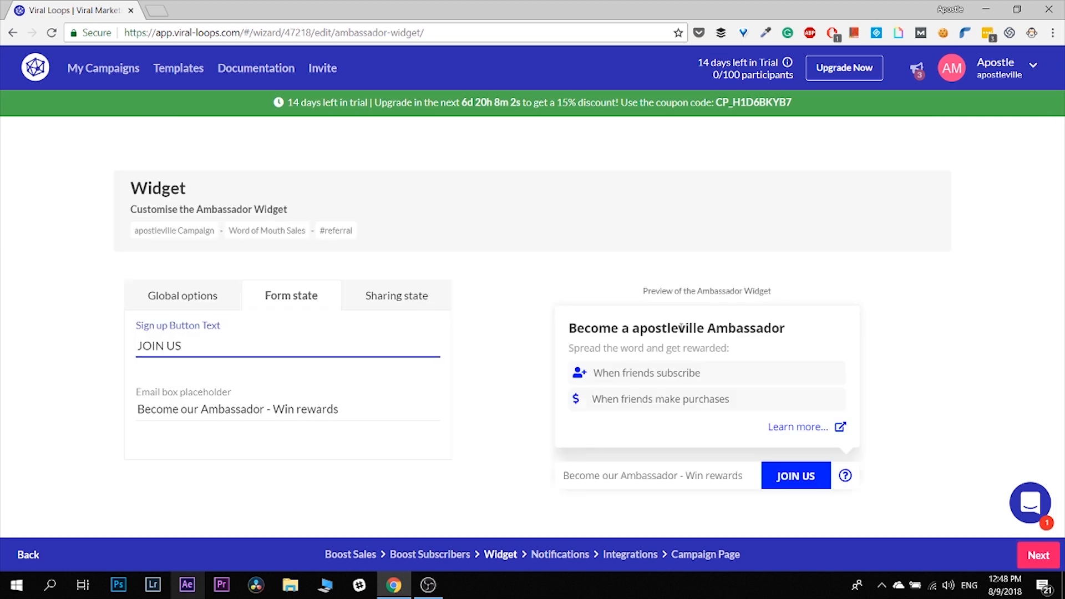
click(874, 309)
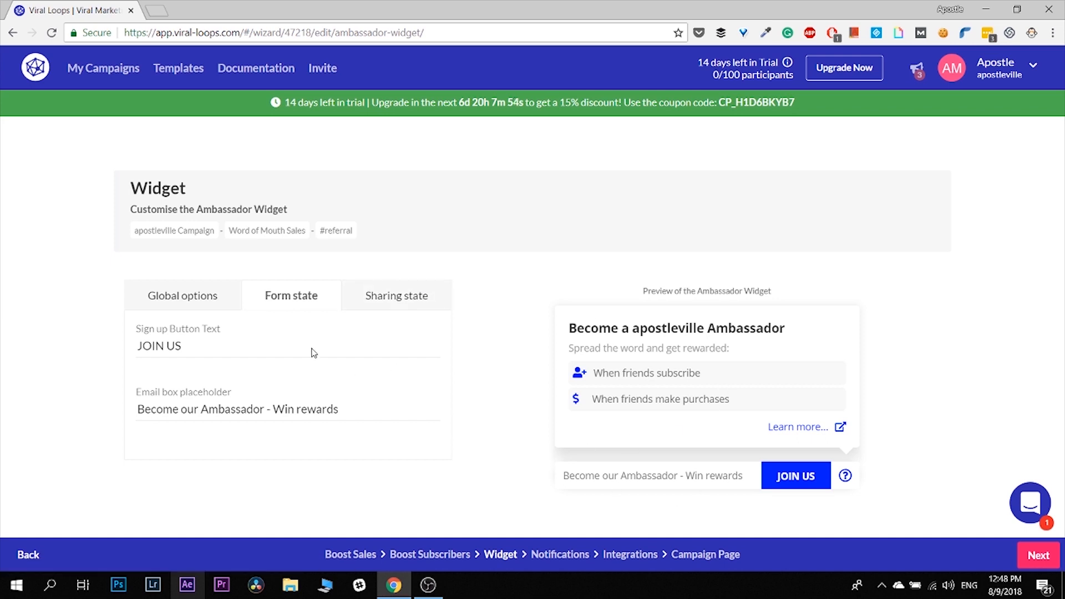
click(189, 293)
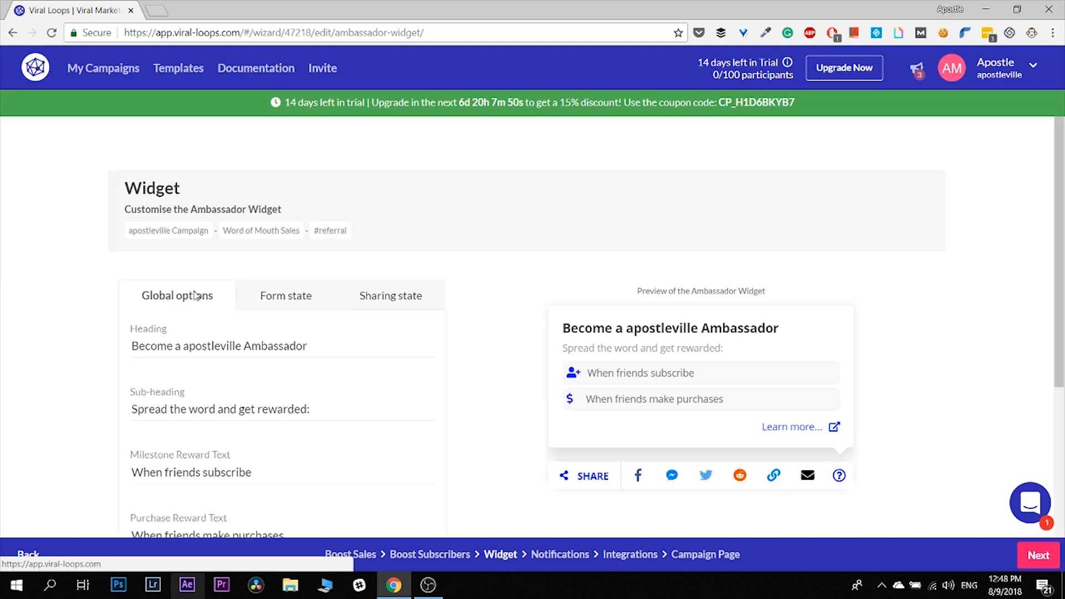
click(277, 295)
click(392, 297)
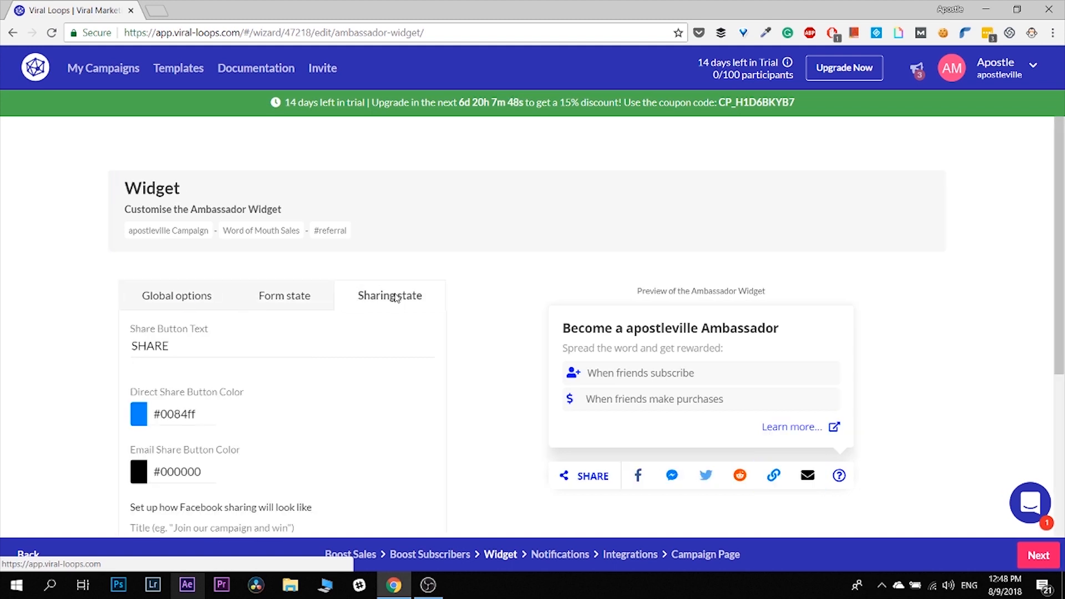
click(178, 311)
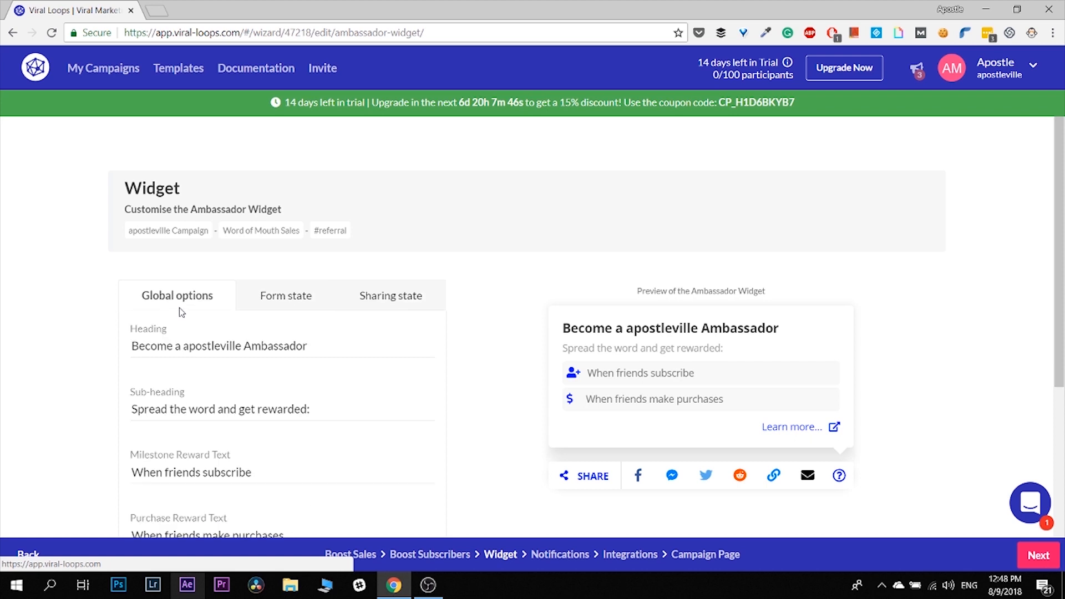
Step: Set the widget heading to "Become a apostleville Ambassador!" and the sub-heading to "Spread the word and get rewarded with goodies:"
scroll(179, 312, down, 3)
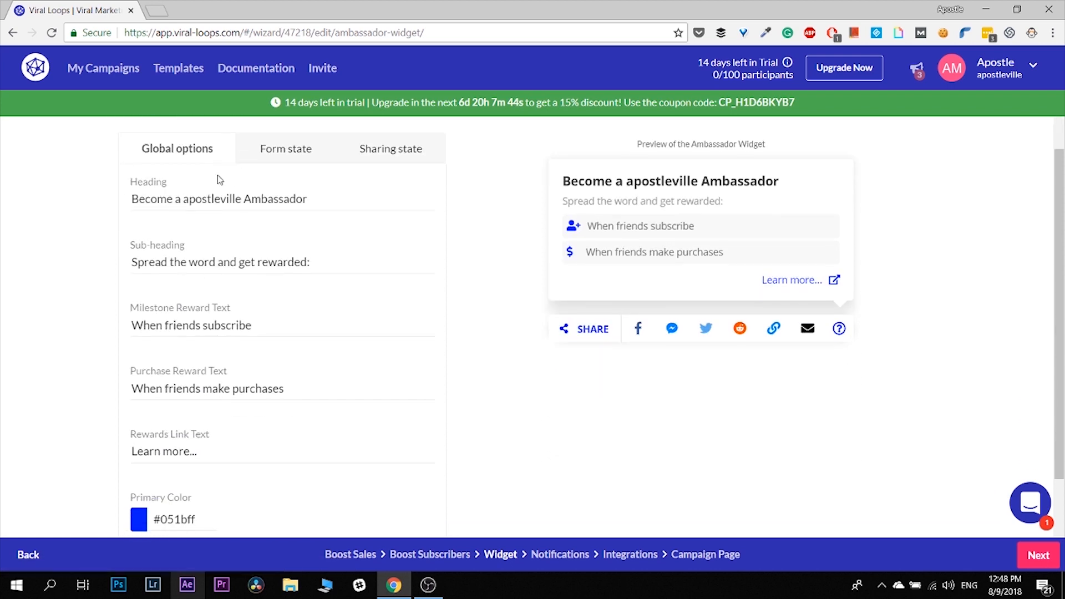
click(345, 194)
text(!)
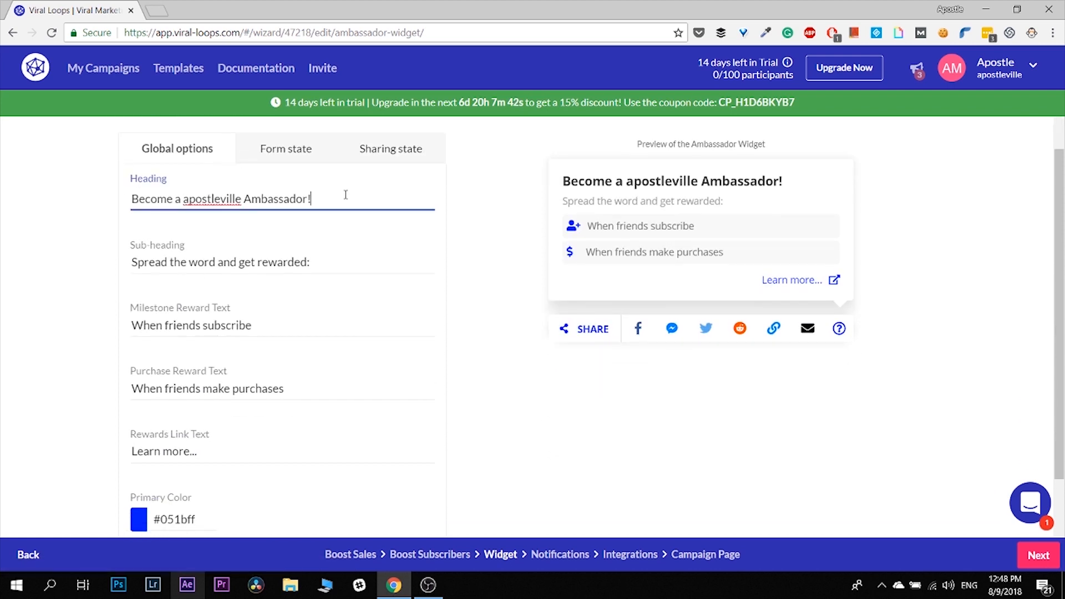
click(329, 262)
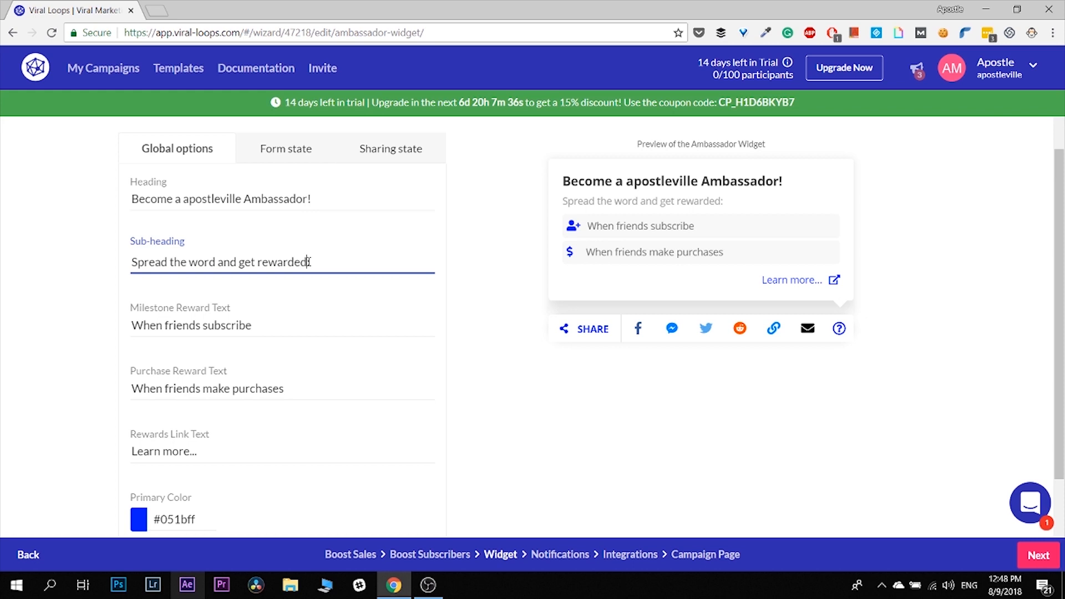
text(with goodies)
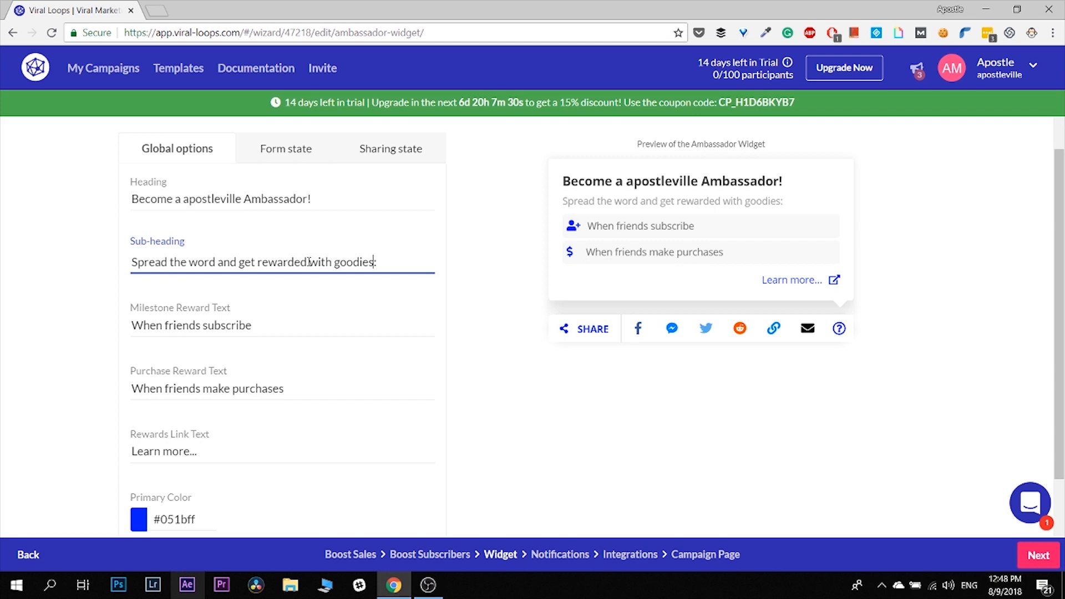
Step: Set the milestone reward text to "When friends subscribe for us" and the purchase reward text to "When friends make purchases from us"
click(298, 334)
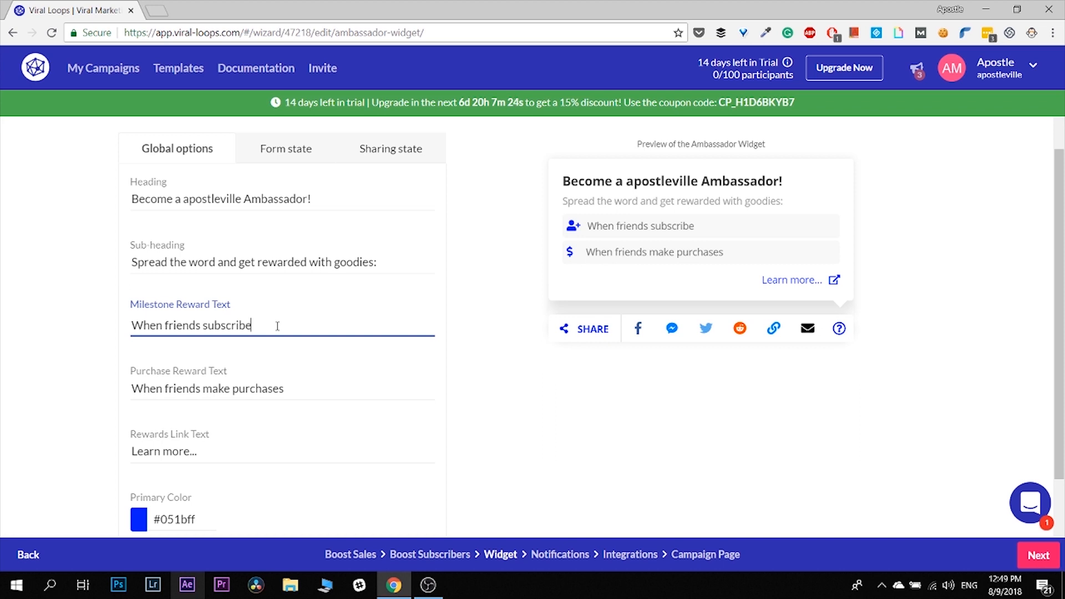
text(for us)
click(302, 385)
text(from us)
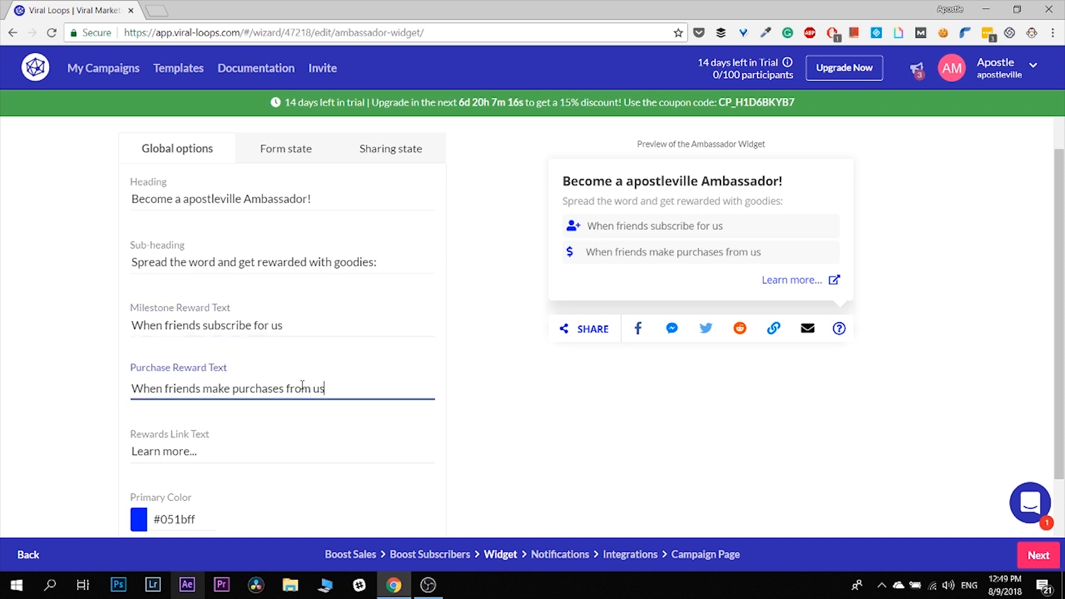
Step: Check the rewards link text, then try the Right widget position and return it to Left
click(292, 447)
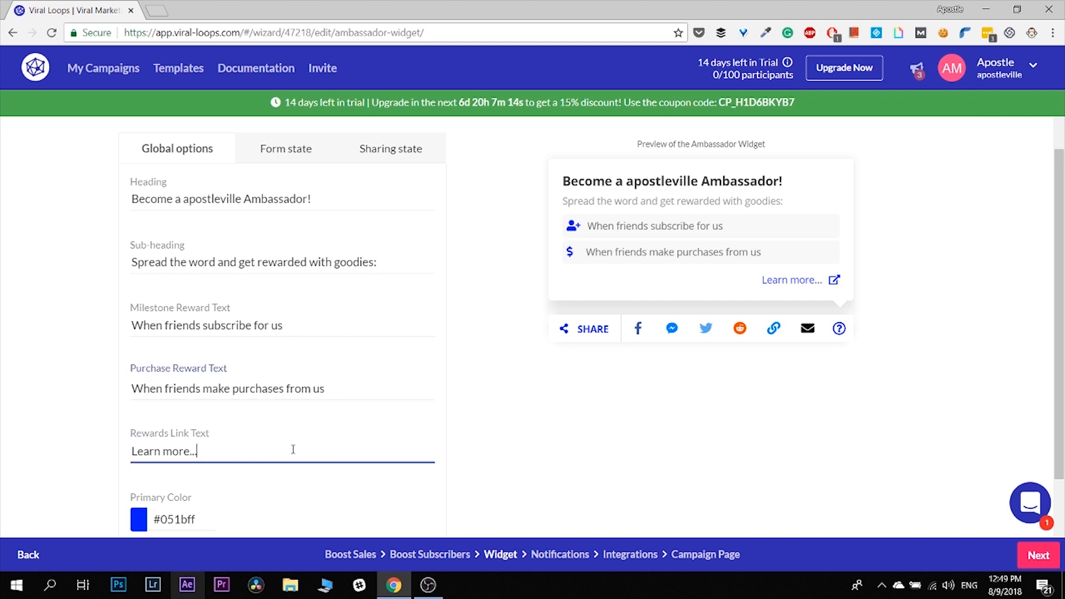
scroll(394, 437, down, 2)
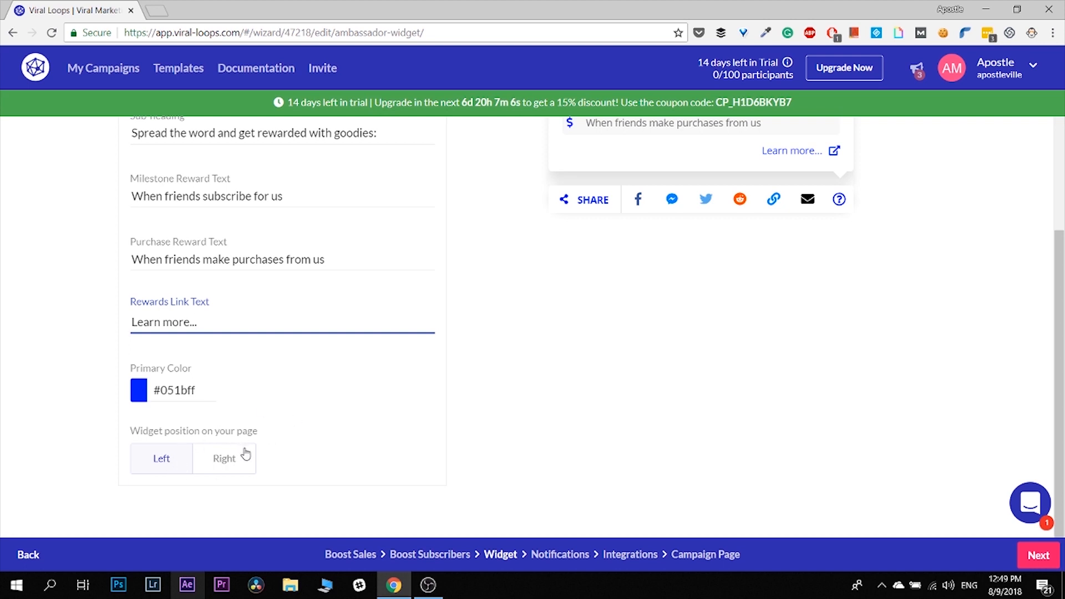
click(212, 465)
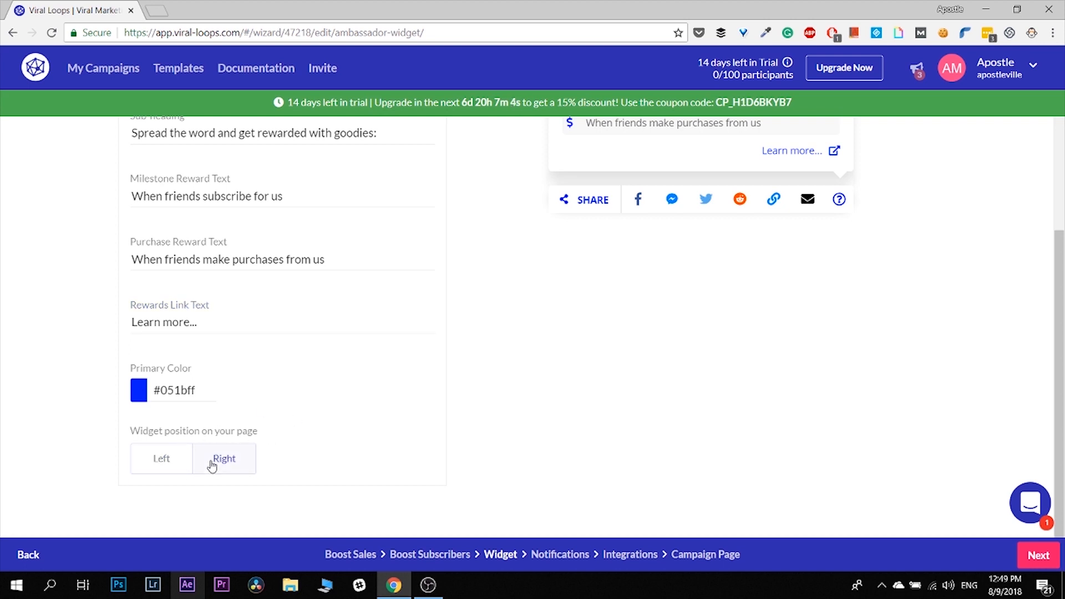
click(158, 463)
Step: Change the widget form's sign-up button text to "JOIN US!" and check the email box placeholder
scroll(629, 370, up, 5)
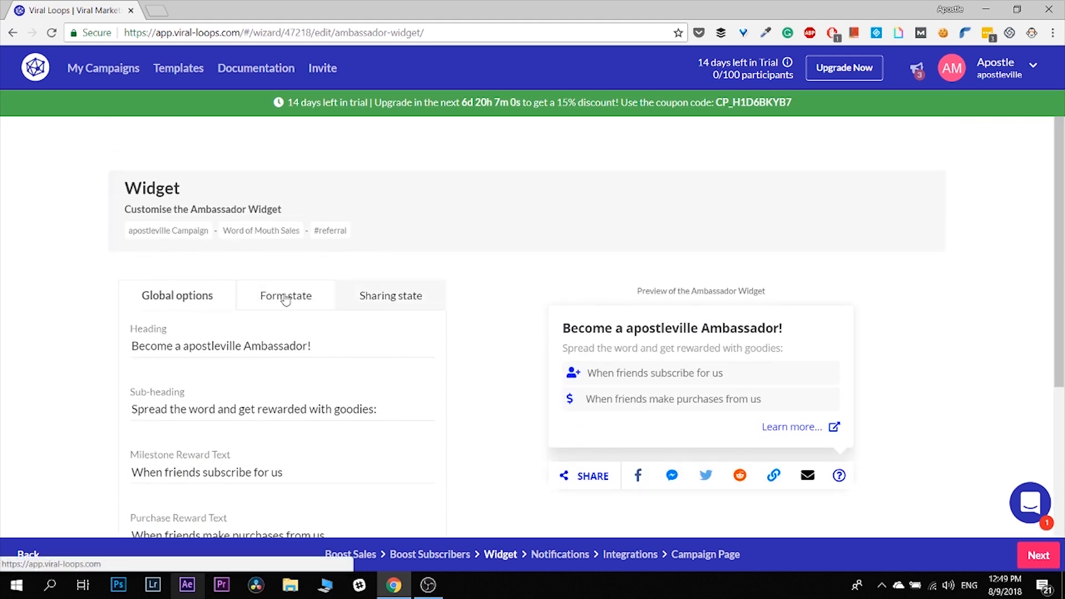
click(285, 298)
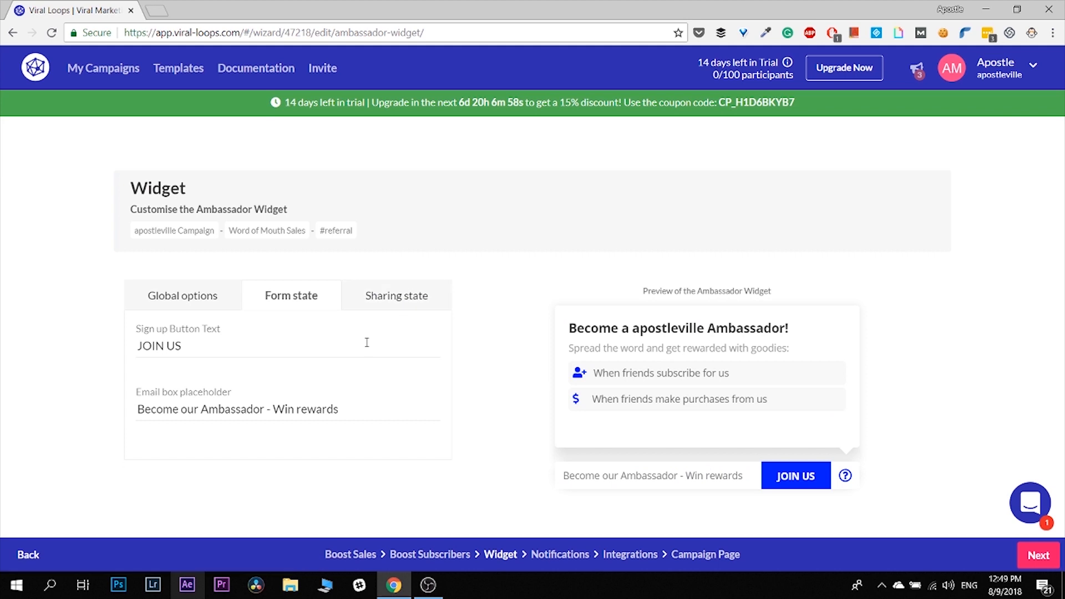
click(212, 348)
text(!)
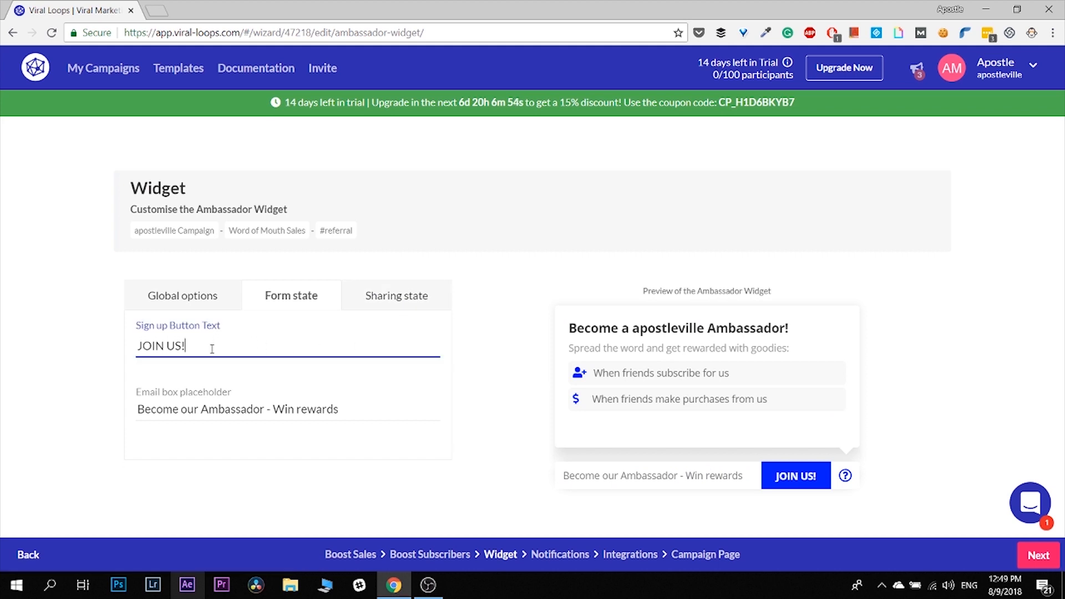
click(373, 410)
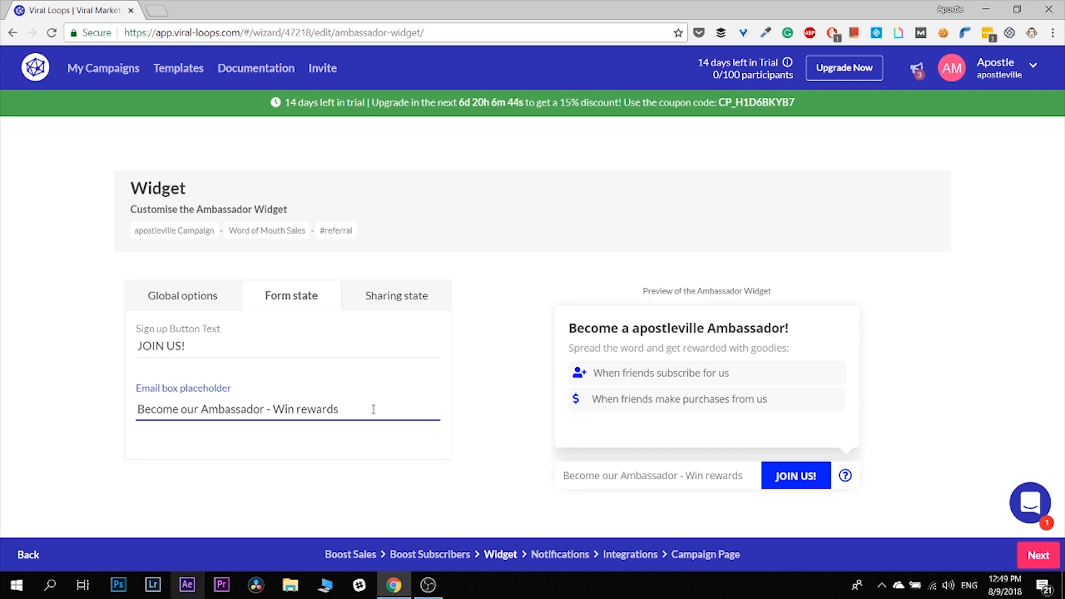
Step: Examine the widget's sharing state options, including share button colors and Facebook sharing texts
click(409, 310)
scroll(473, 378, down, 3)
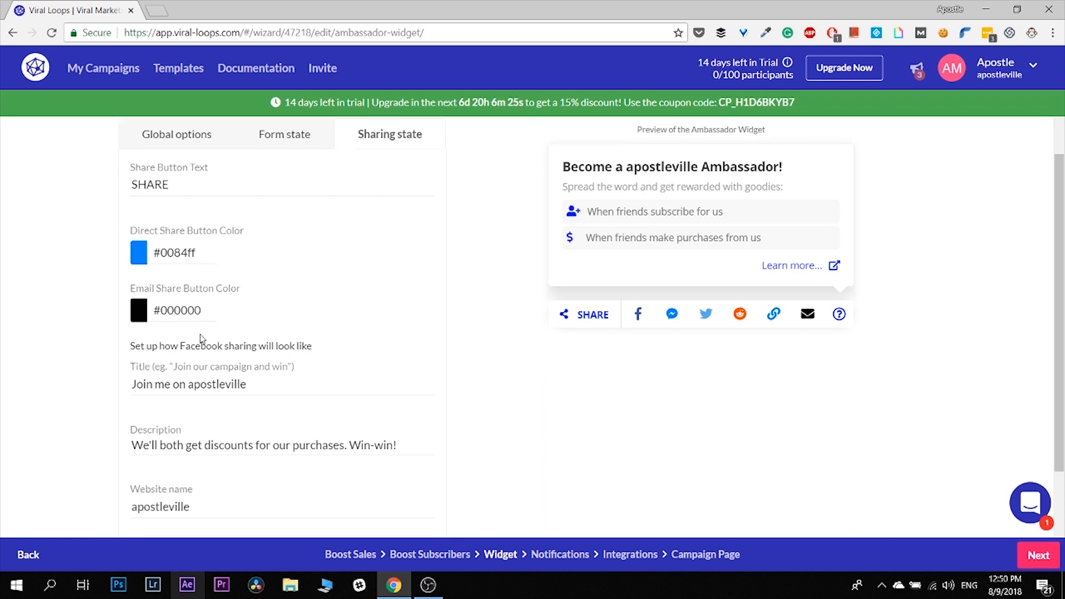
scroll(201, 338, down, 3)
scroll(200, 338, up, 3)
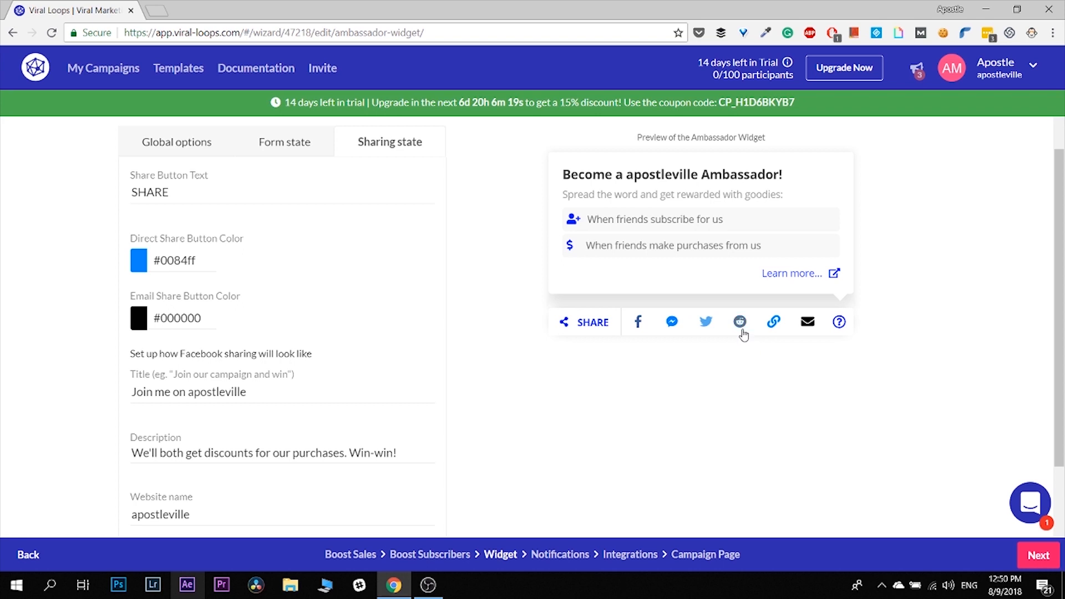
Step: Set the Facebook sharing title to "Join me on apostleville!" in the widget's sharing state options
scroll(630, 336, down, 1)
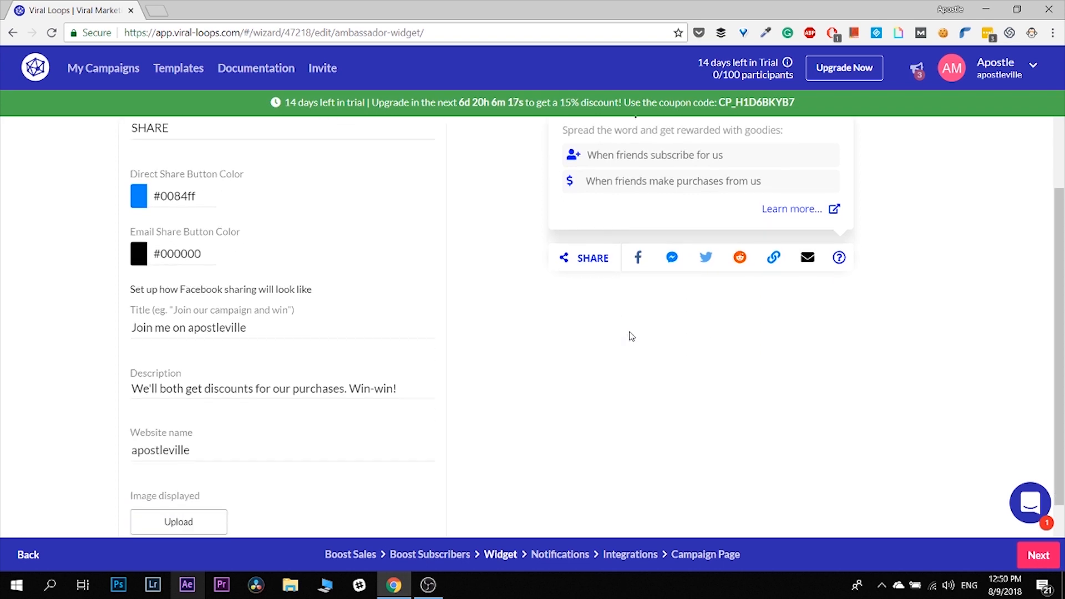
scroll(287, 327, down, 1)
click(259, 237)
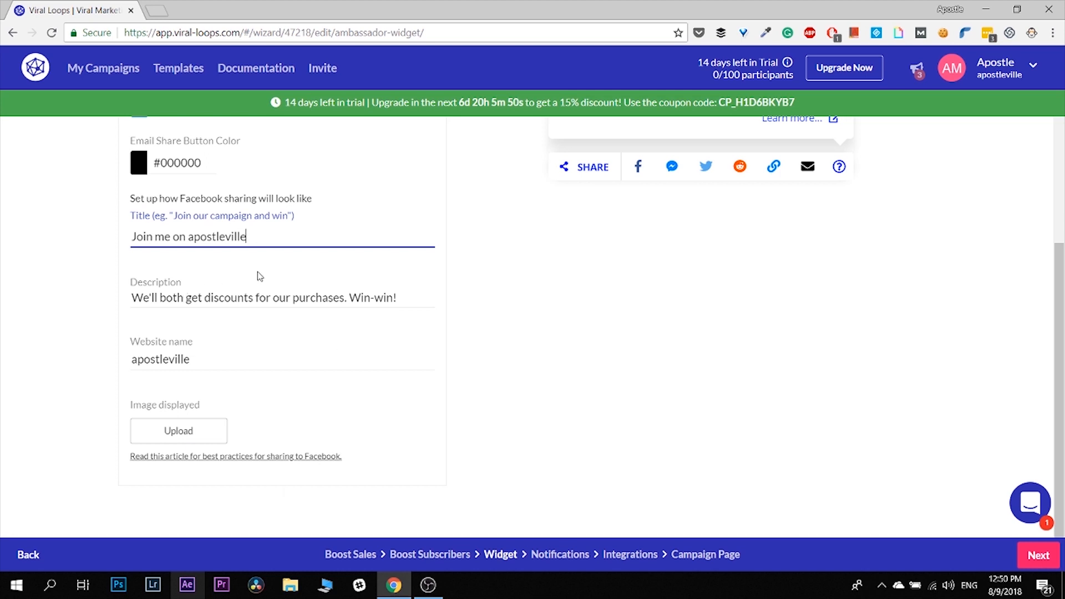
scroll(258, 275, up, 1)
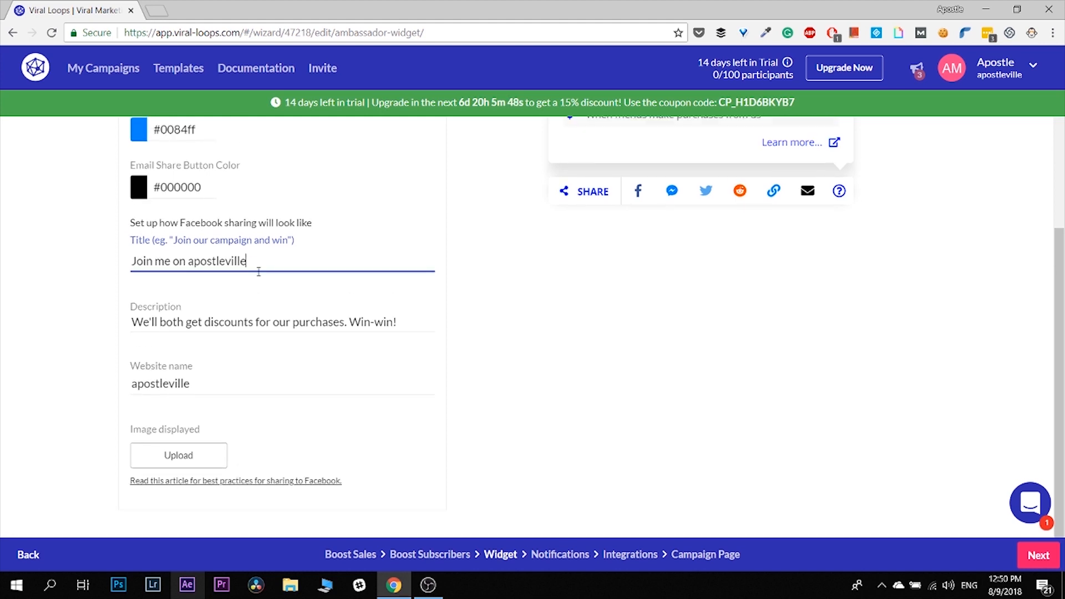
text(!)
scroll(334, 255, down, 1)
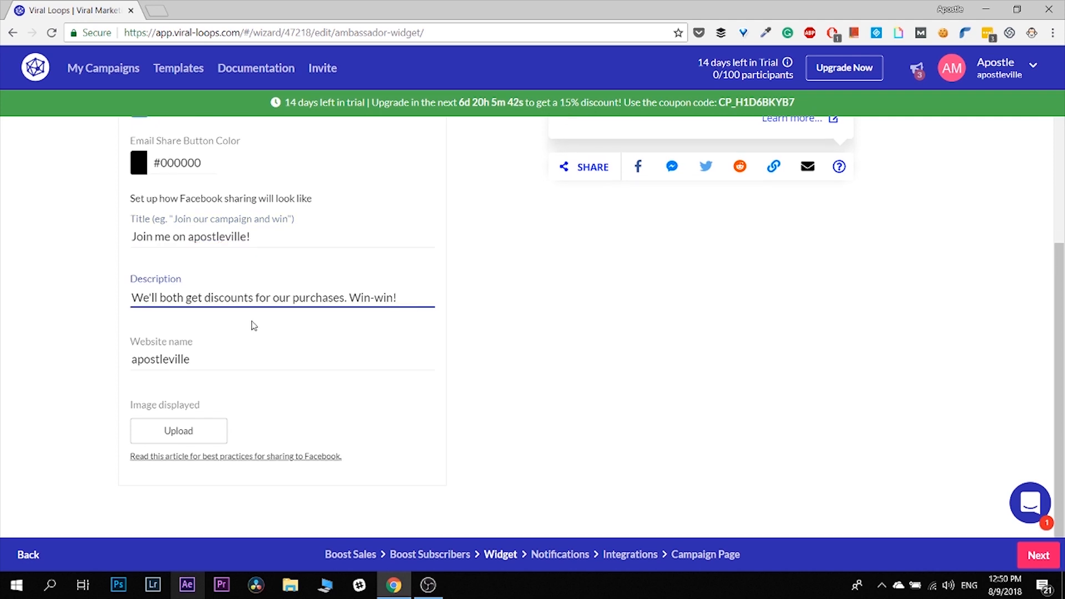
Step: Check the Facebook sharing website name and image options, and advance to the Notifications stage
click(208, 353)
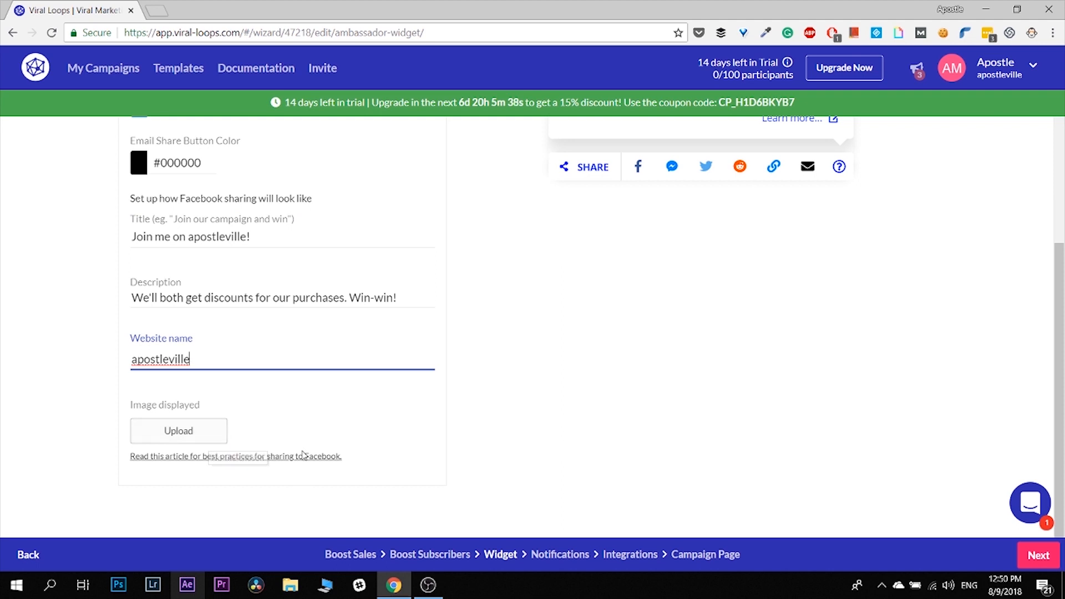
scroll(418, 398, up, 3)
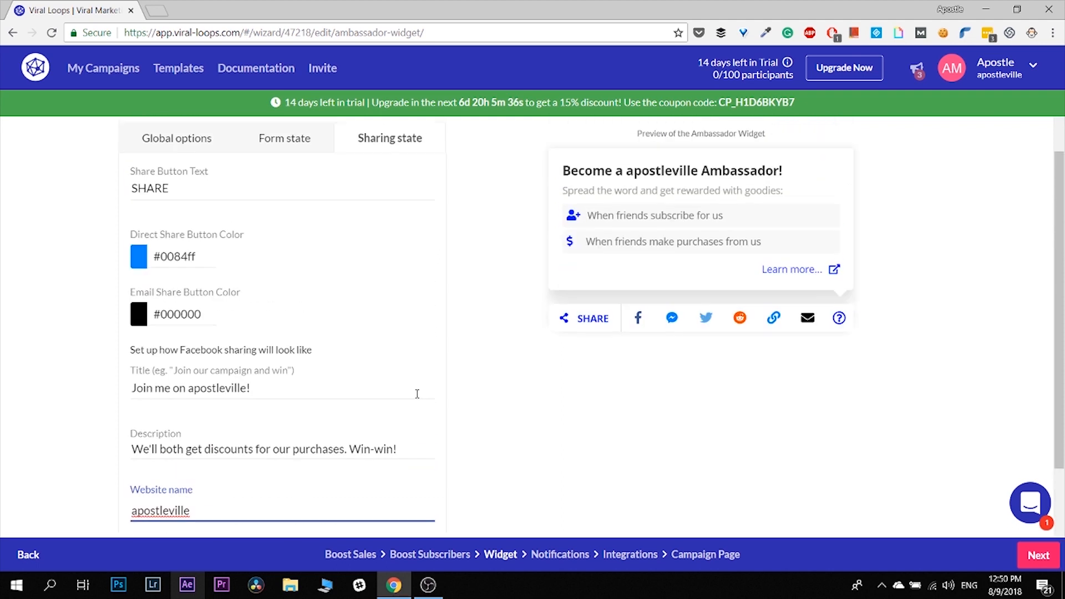
scroll(417, 395, down, 2)
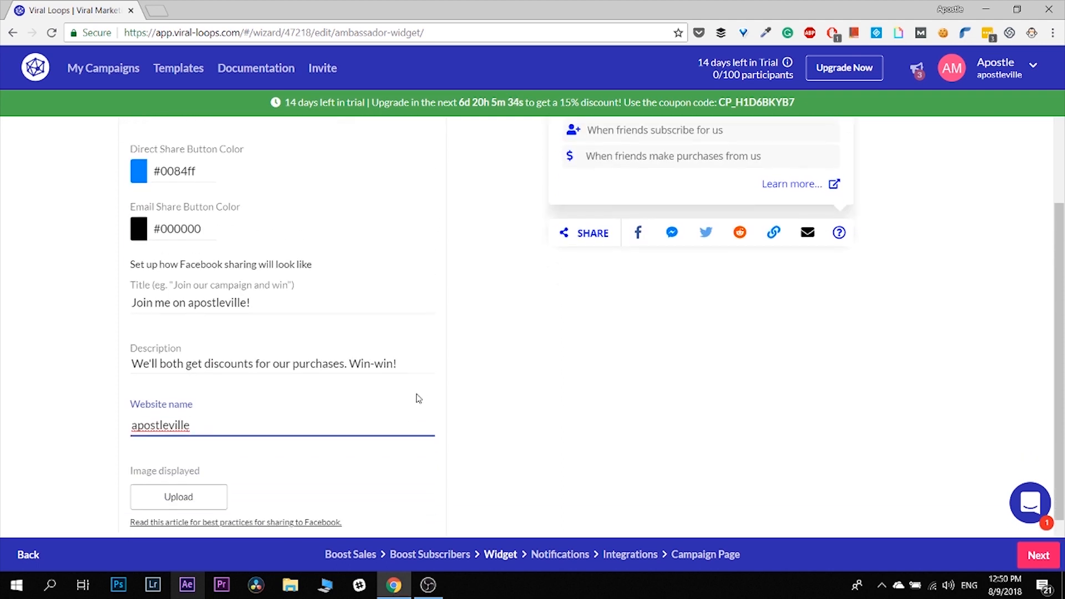
scroll(418, 398, down, 1)
scroll(776, 376, up, 2)
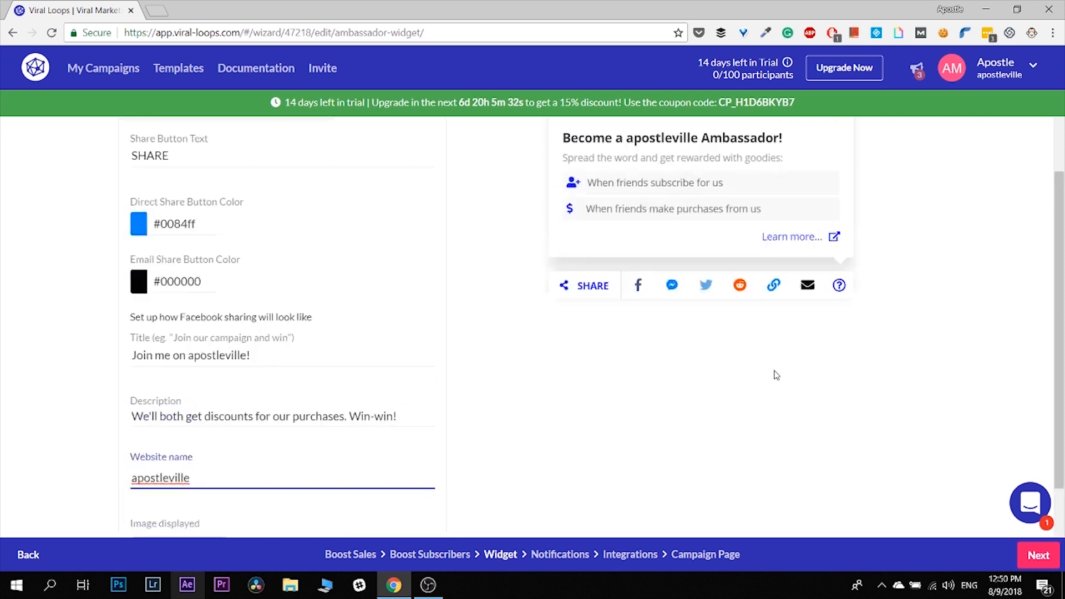
scroll(776, 376, up, 3)
scroll(777, 375, down, 2)
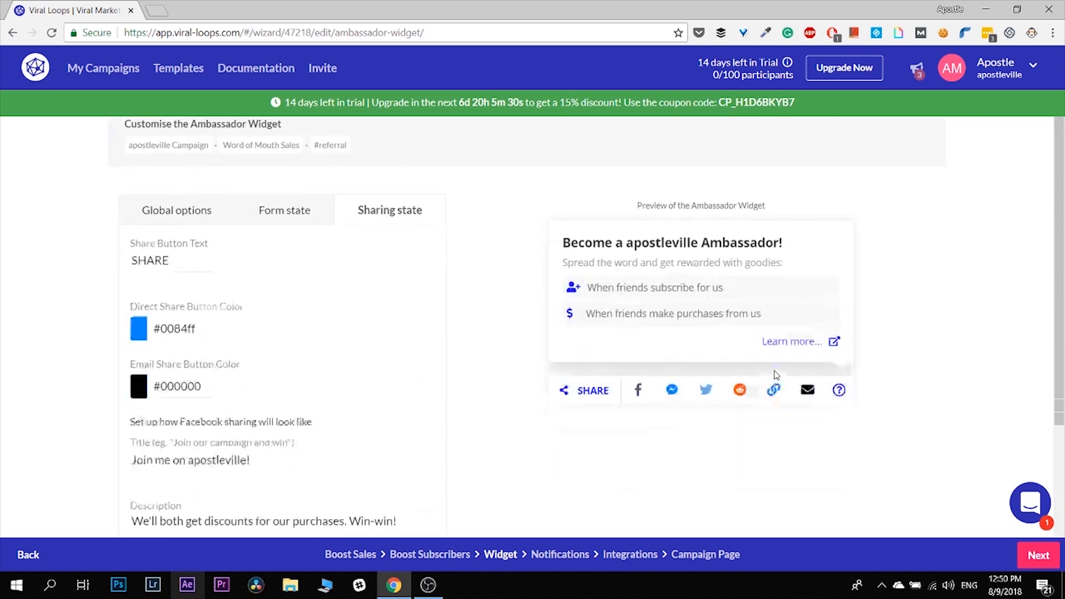
click(1055, 564)
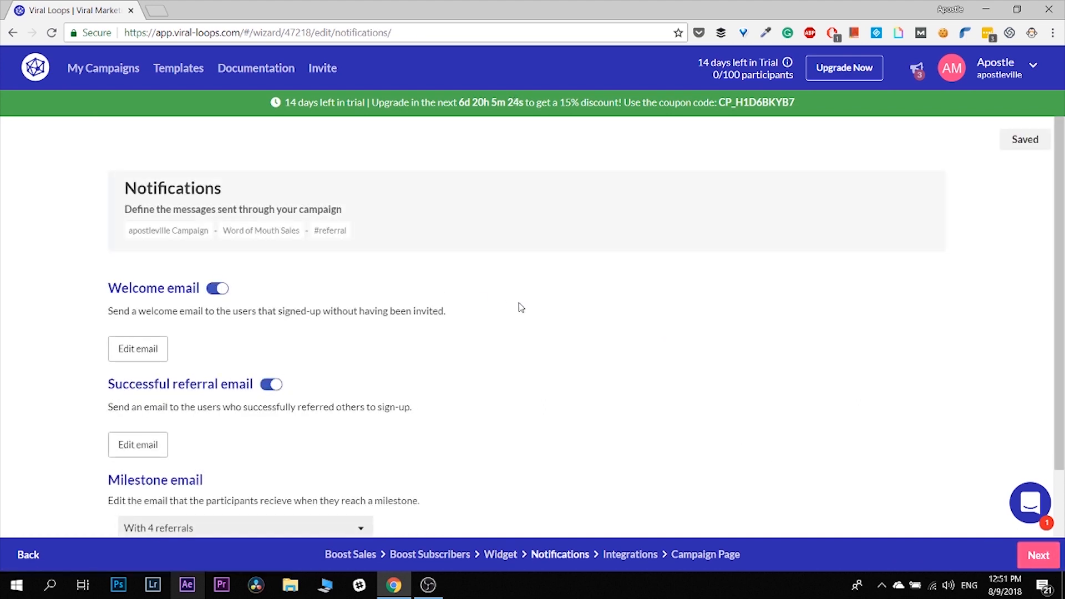
Step: Review the campaign's welcome, successful referral and milestone notifications, and open the welcome email for editing
scroll(521, 307, down, 1)
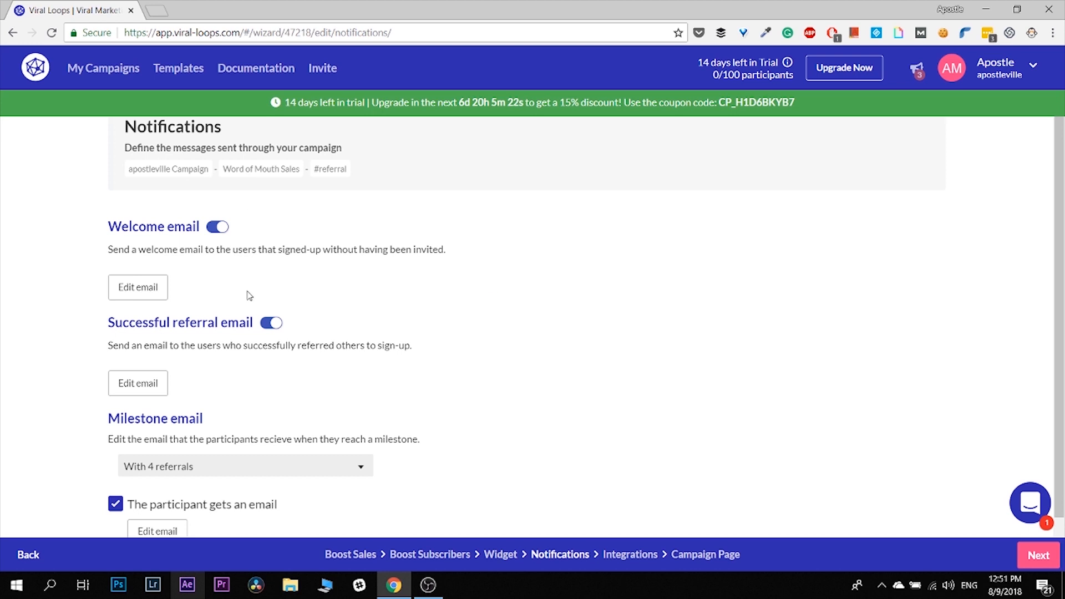
scroll(298, 339, down, 1)
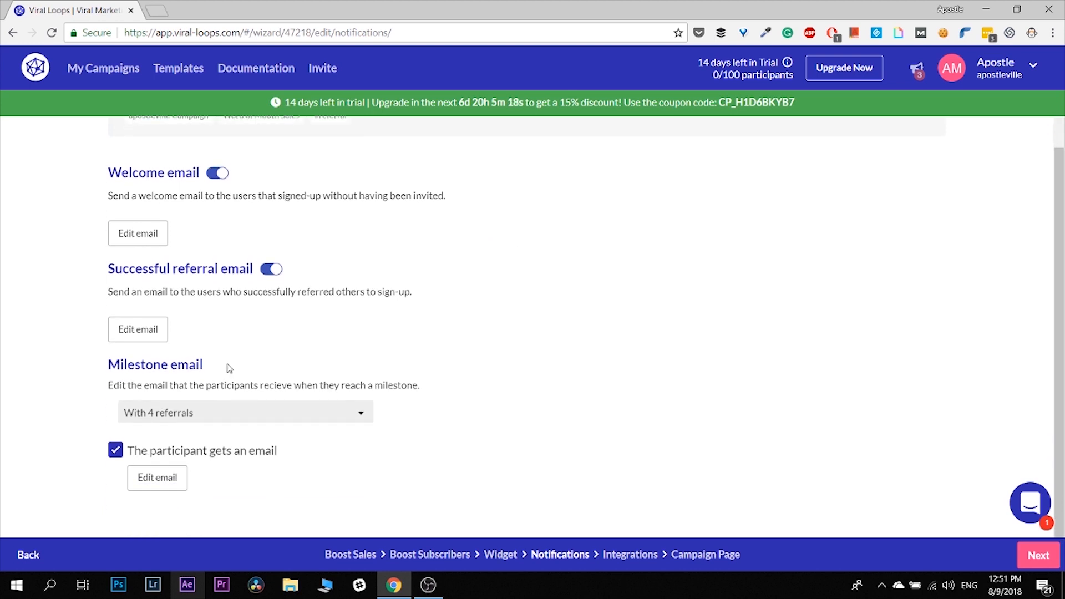
scroll(229, 368, up, 1)
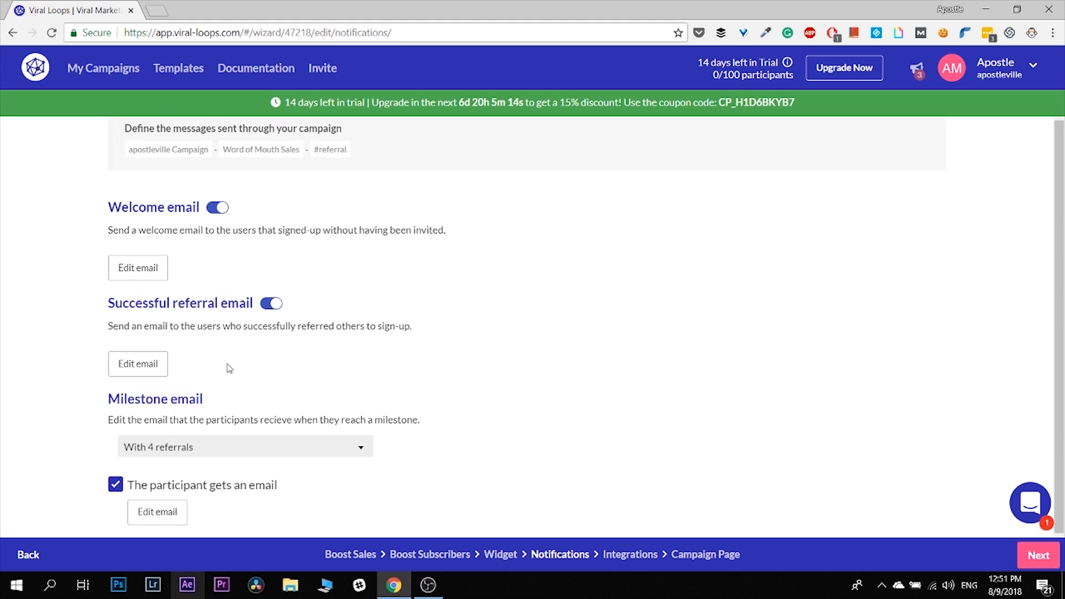
scroll(229, 368, up, 2)
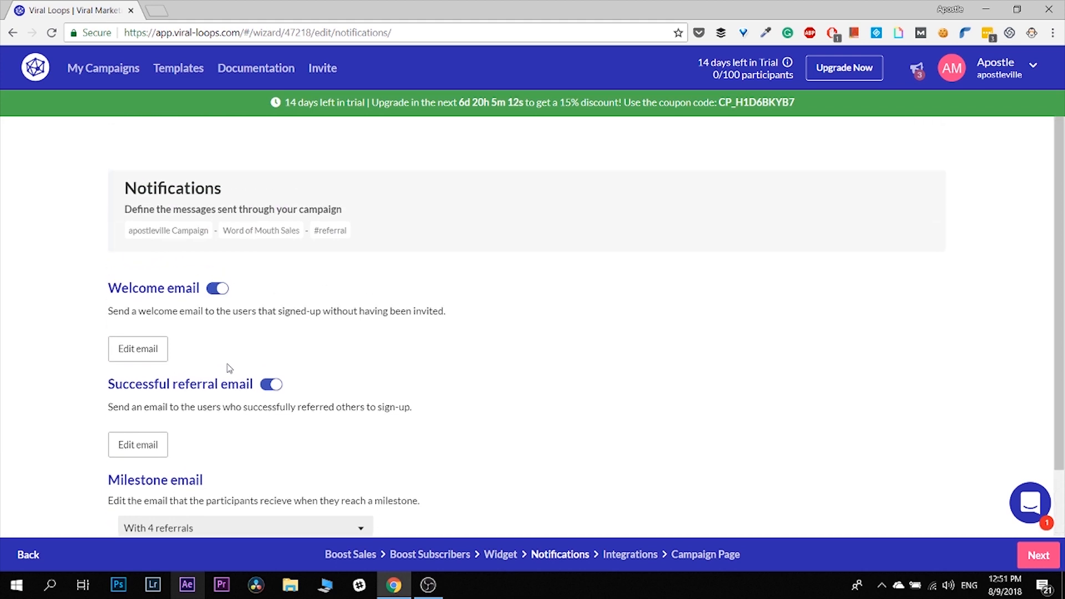
scroll(229, 368, down, 3)
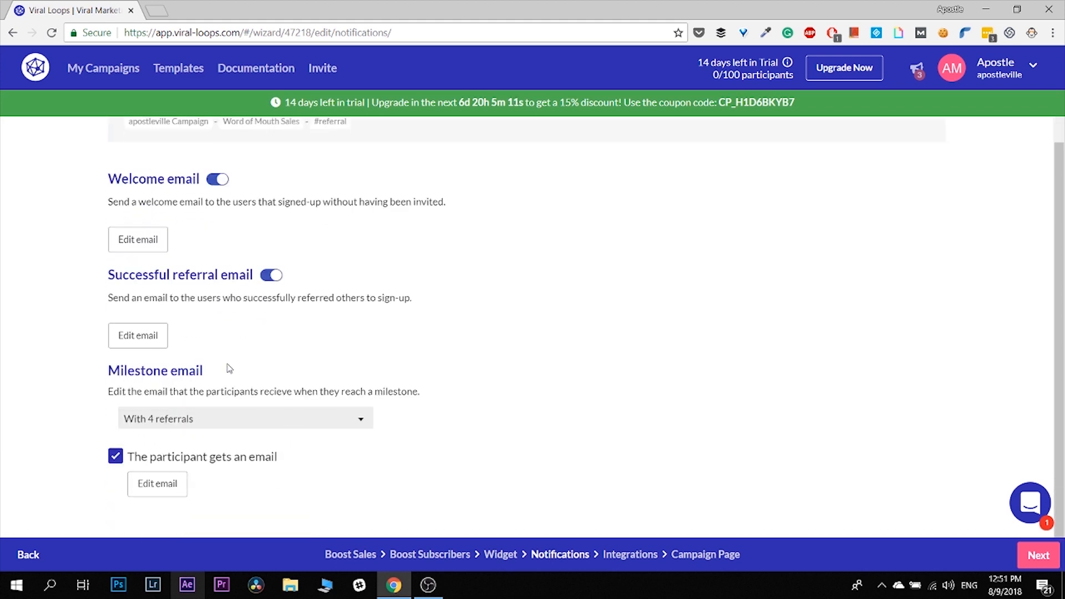
click(142, 244)
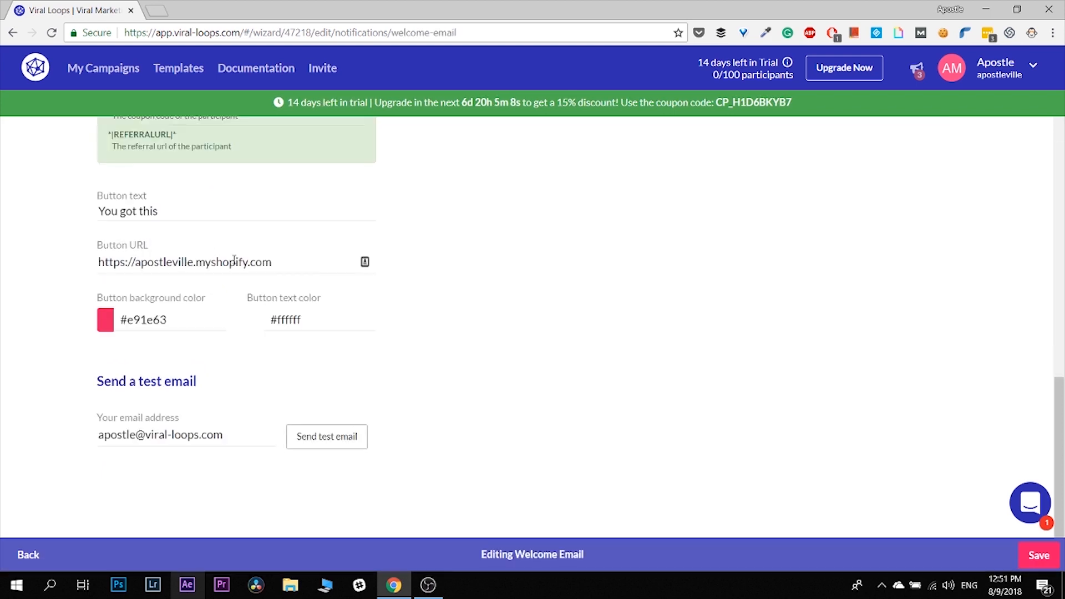
Step: Examine the welcome email's sender name, from address, subject and reply-to field
scroll(234, 259, up, 6)
scroll(234, 260, up, 8)
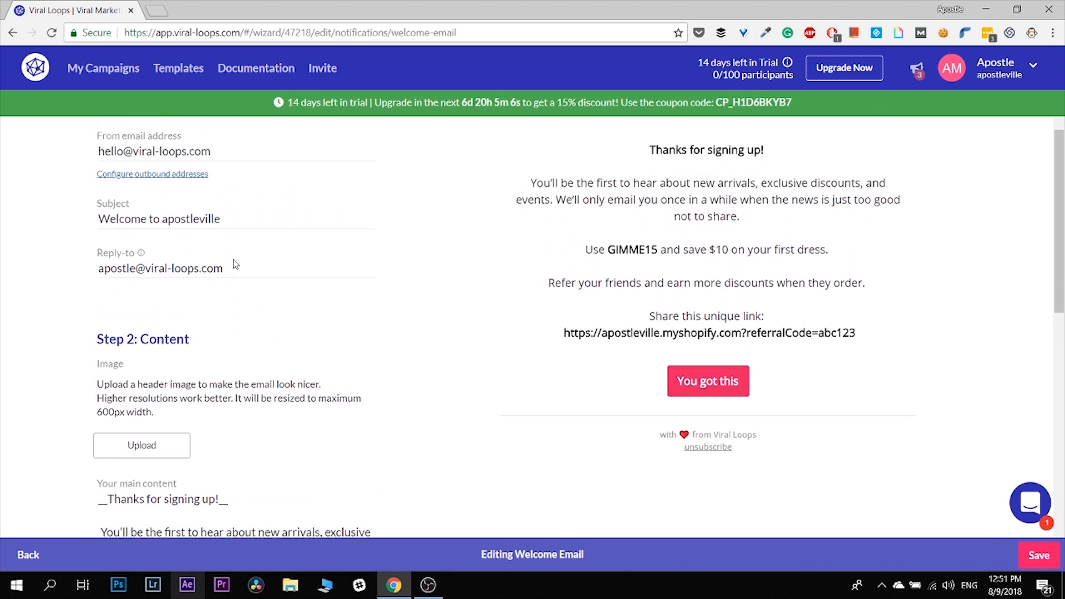
scroll(238, 261, down, 3)
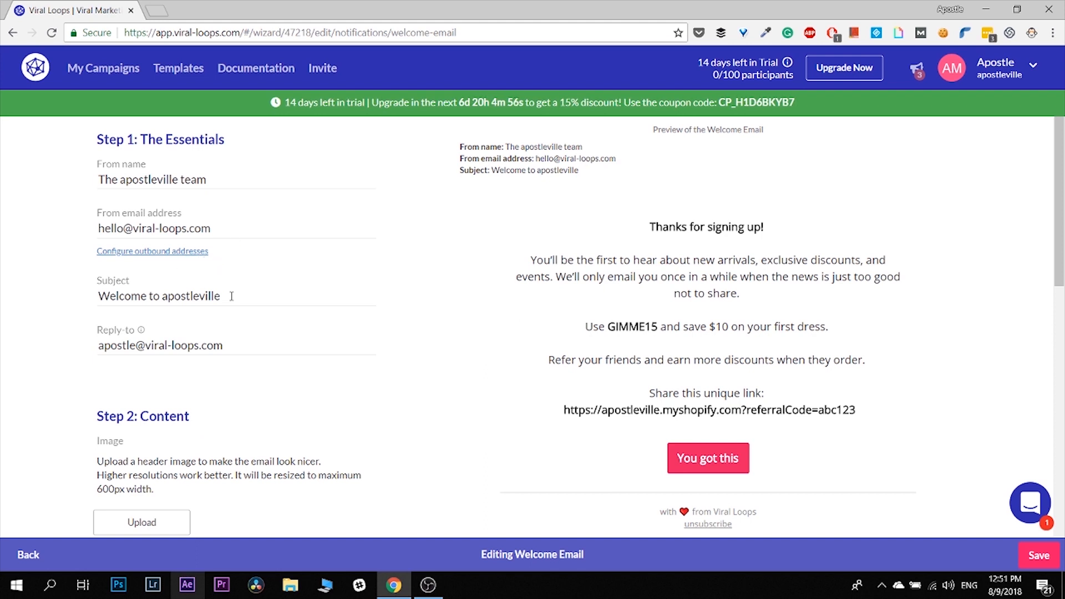
click(247, 352)
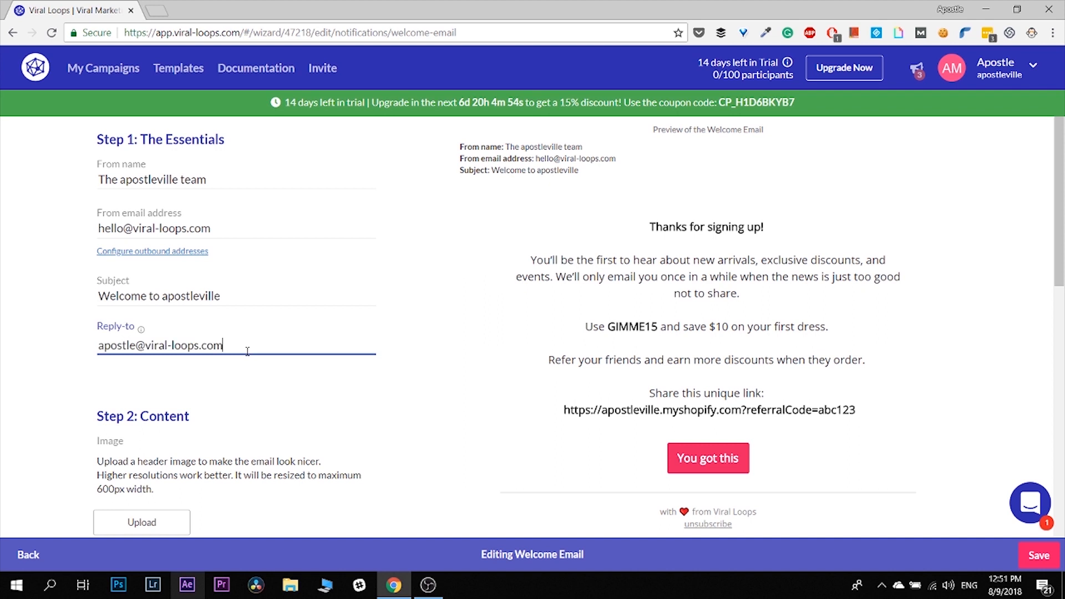
Step: Examine the welcome email's header image option, main content text and available merge tags
scroll(247, 352, down, 4)
scroll(254, 245, down, 1)
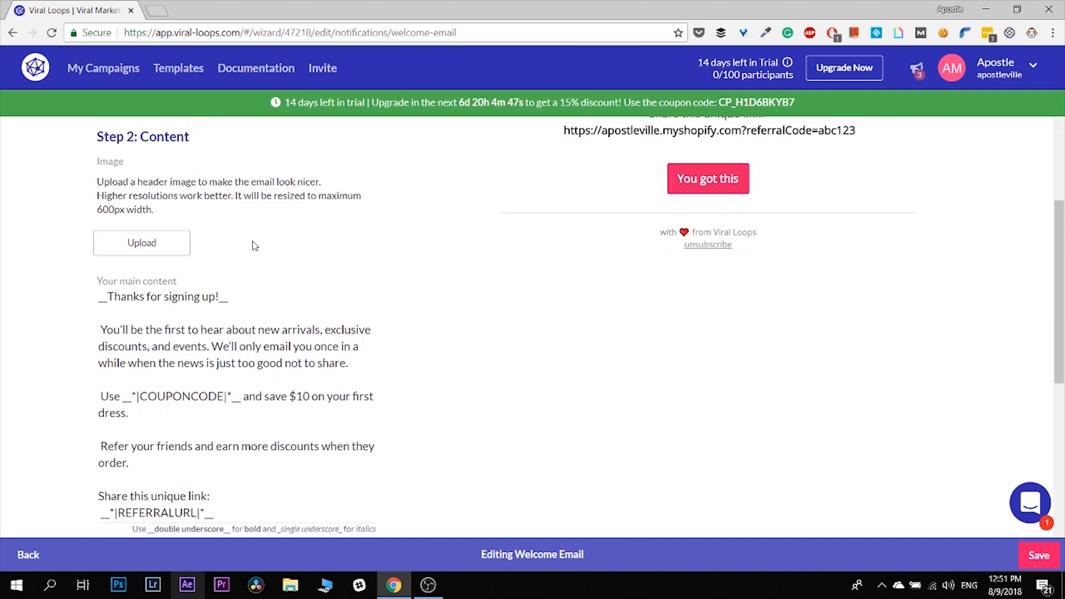
scroll(283, 282, down, 3)
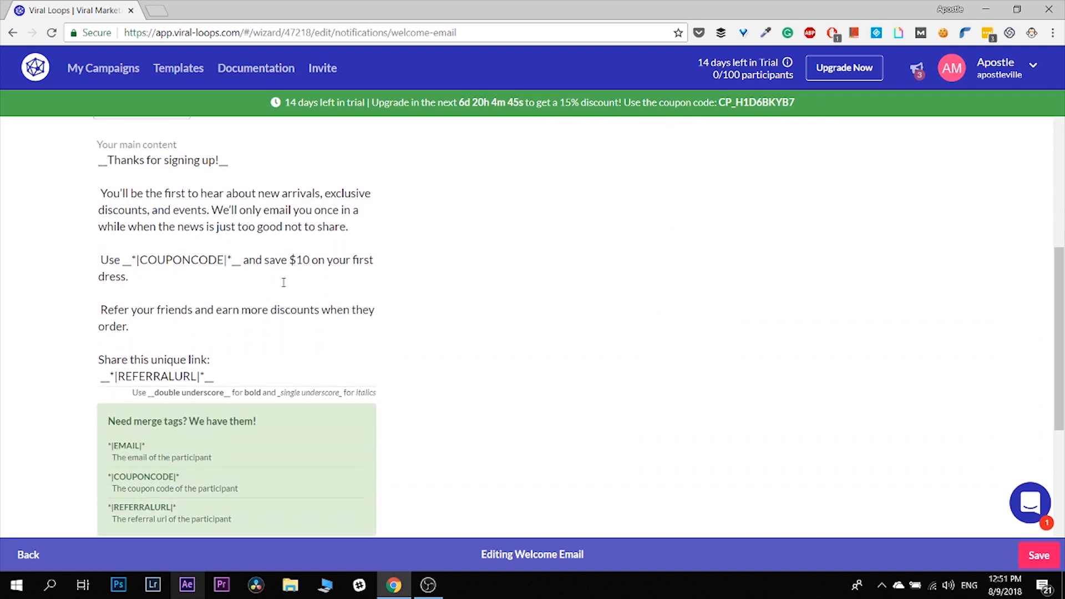
click(283, 282)
scroll(332, 294, up, 2)
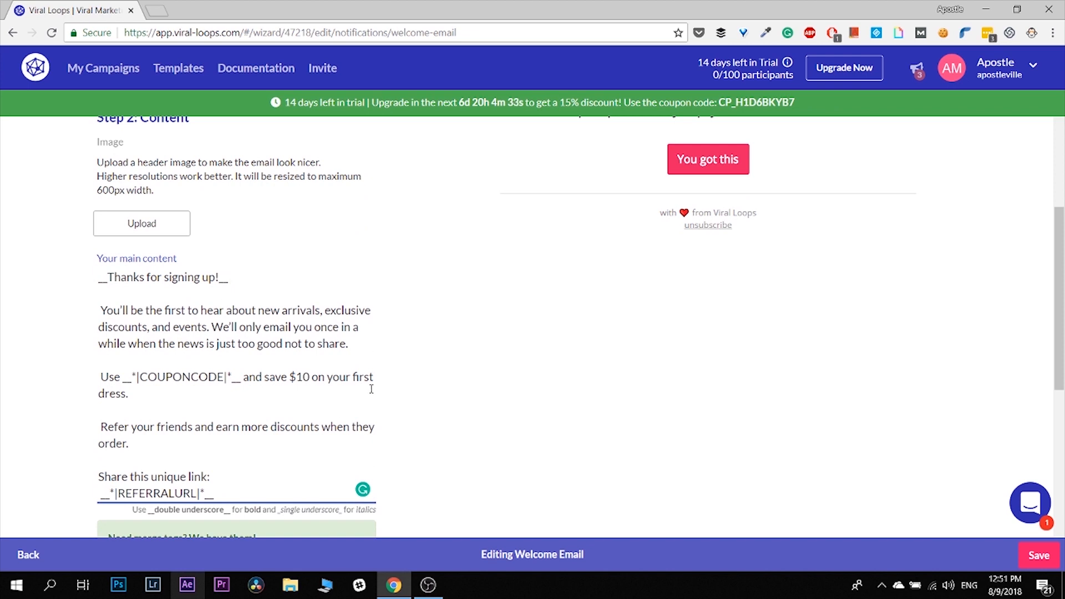
scroll(322, 382, down, 4)
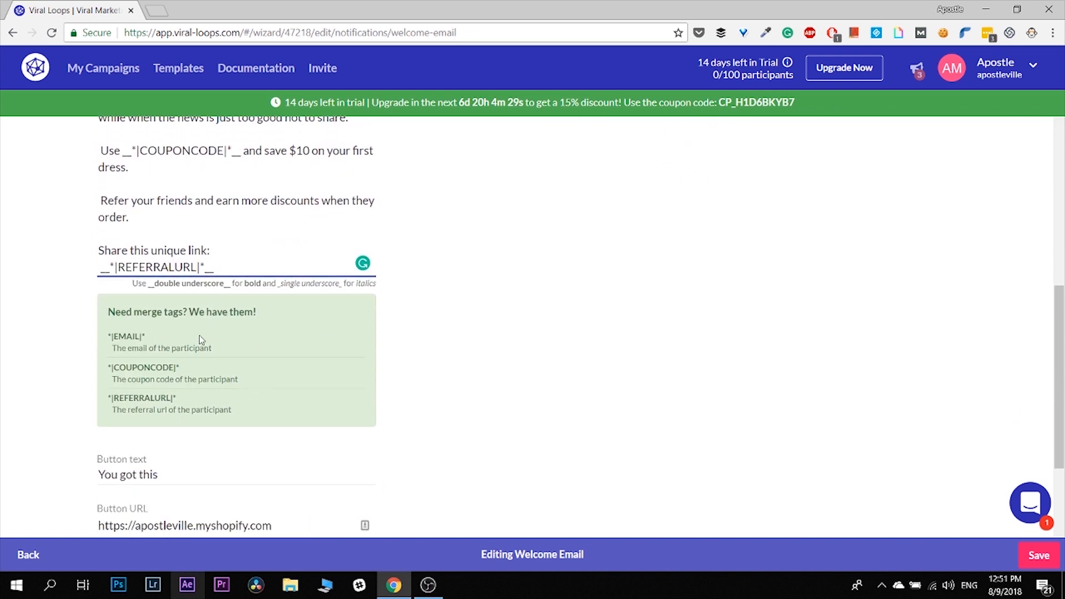
scroll(219, 365, down, 1)
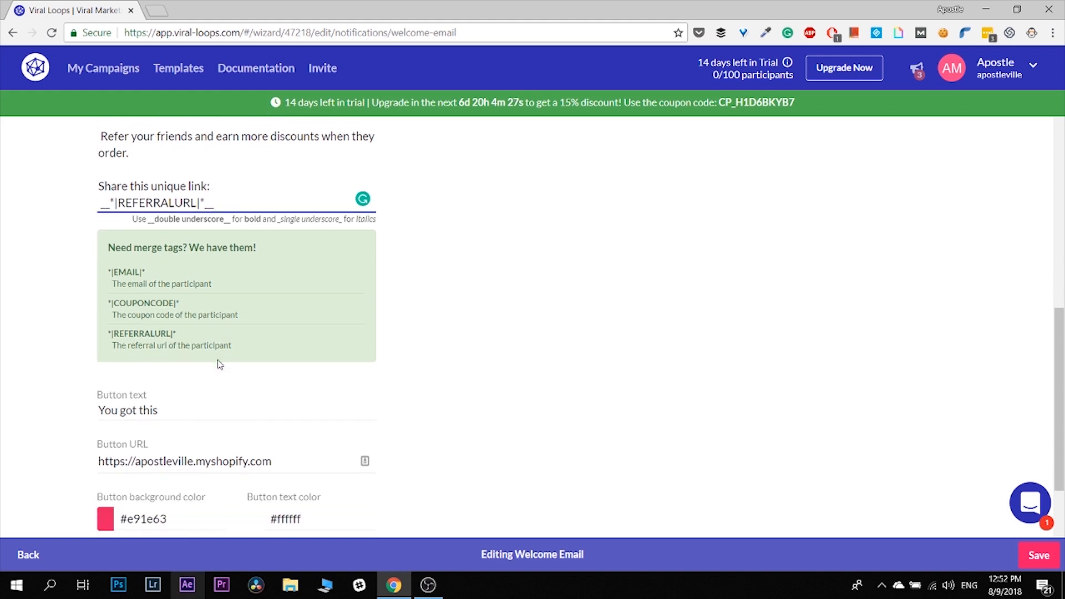
Step: Set the welcome email's button background color to blue #201ee9, check the preview and save the email
click(288, 460)
scroll(291, 461, down, 3)
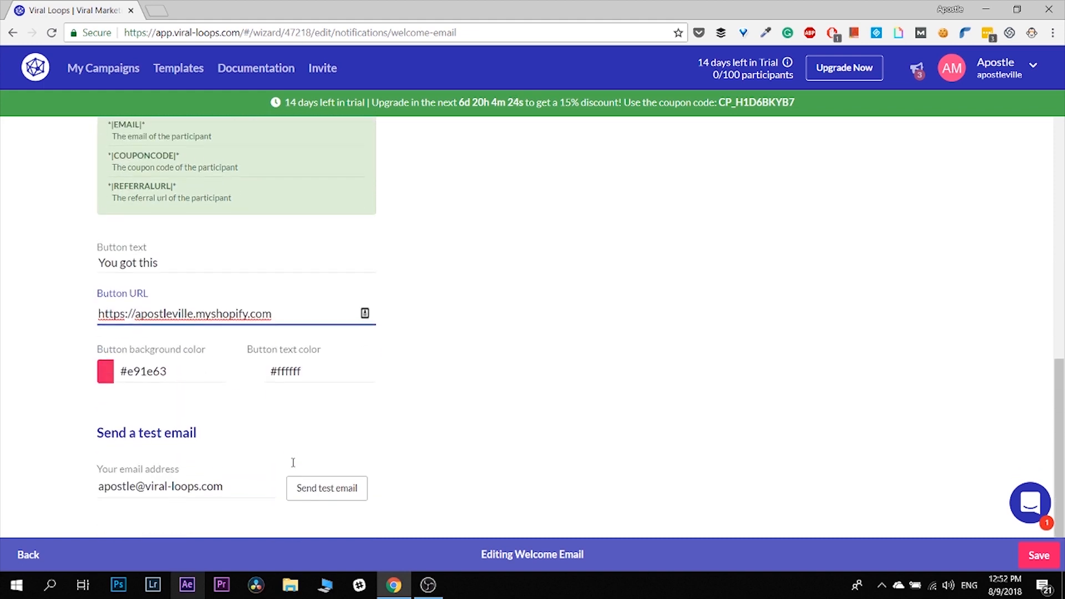
click(106, 372)
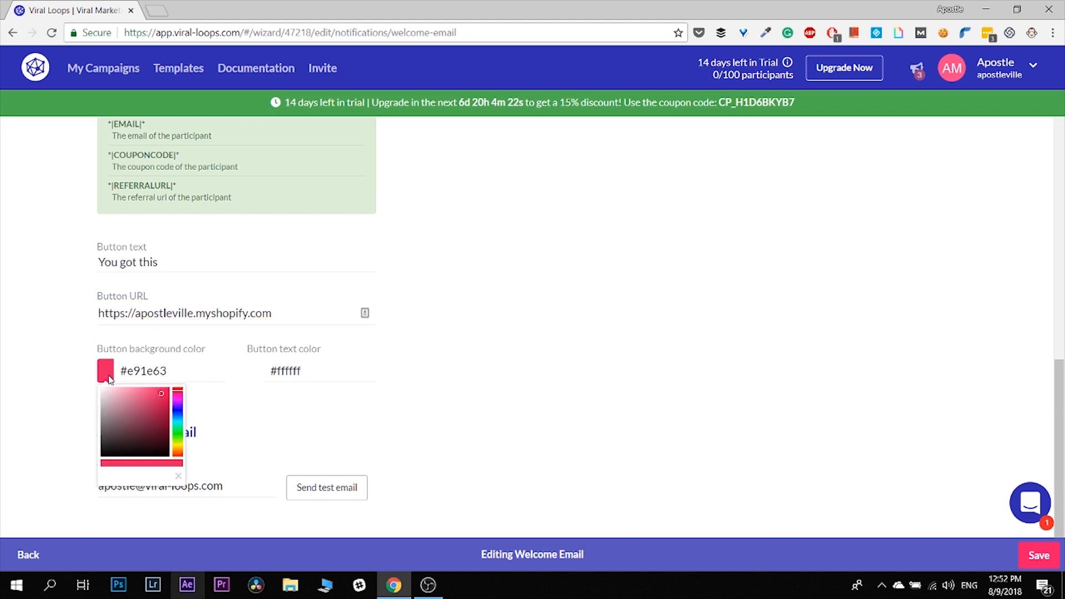
click(178, 412)
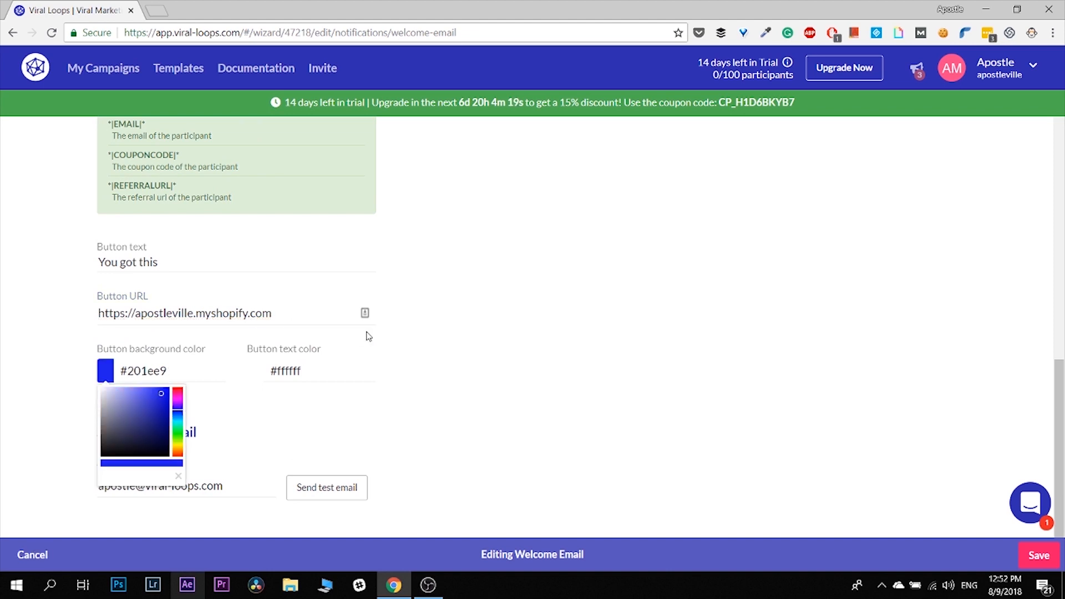
click(431, 383)
scroll(430, 383, up, 4)
scroll(430, 384, up, 8)
scroll(431, 384, down, 1)
scroll(462, 378, down, 10)
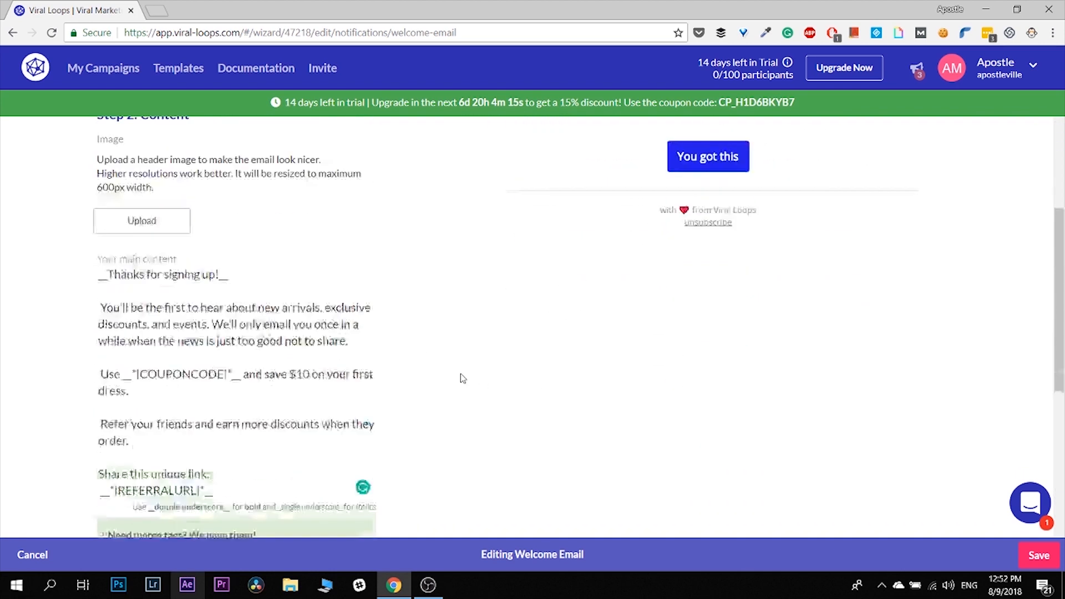
scroll(463, 378, down, 1)
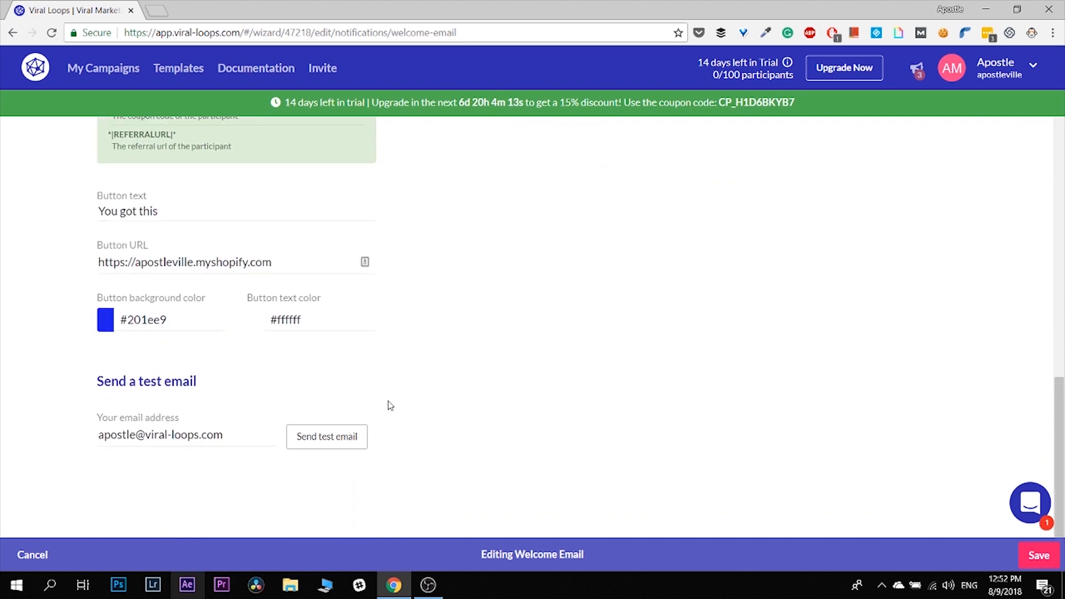
click(1035, 559)
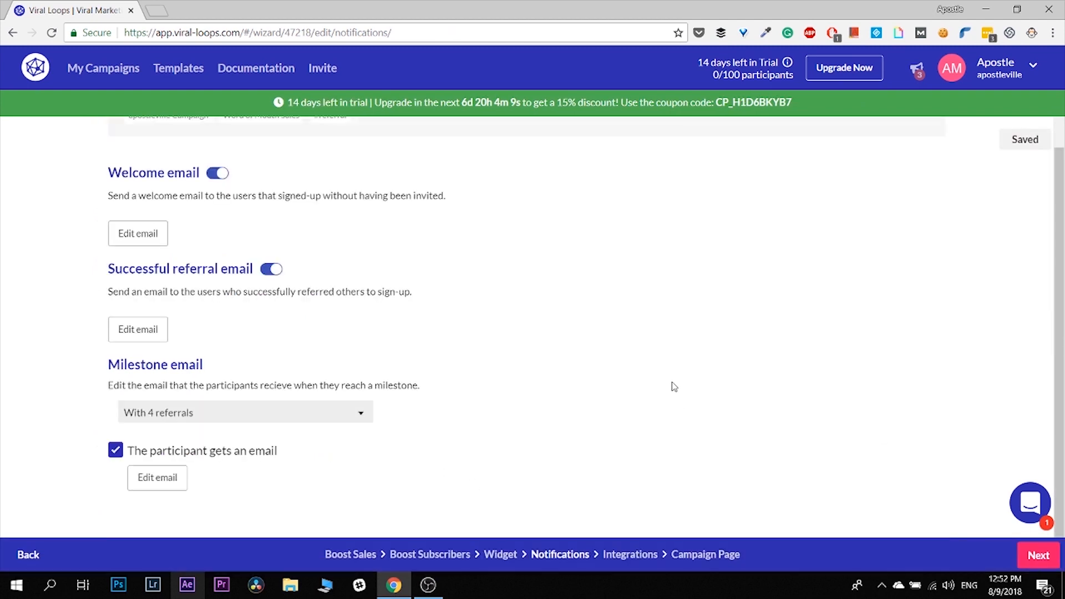
Step: Review the successful referral email's essentials, content and button settings, and save the email
click(146, 331)
scroll(144, 331, up, 8)
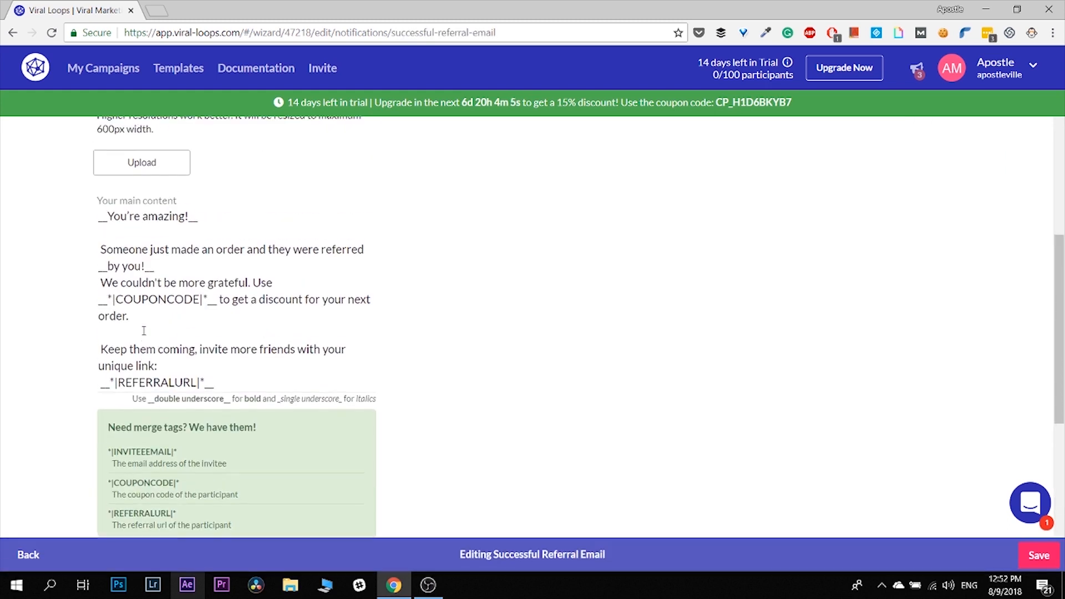
scroll(143, 335, up, 6)
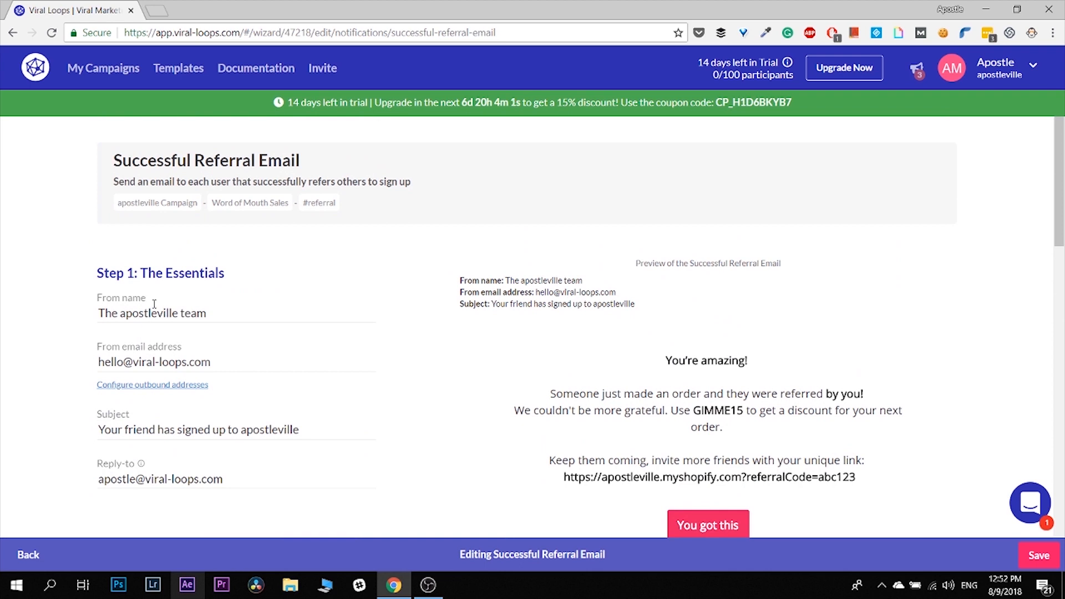
scroll(393, 357, down, 12)
scroll(393, 358, down, 3)
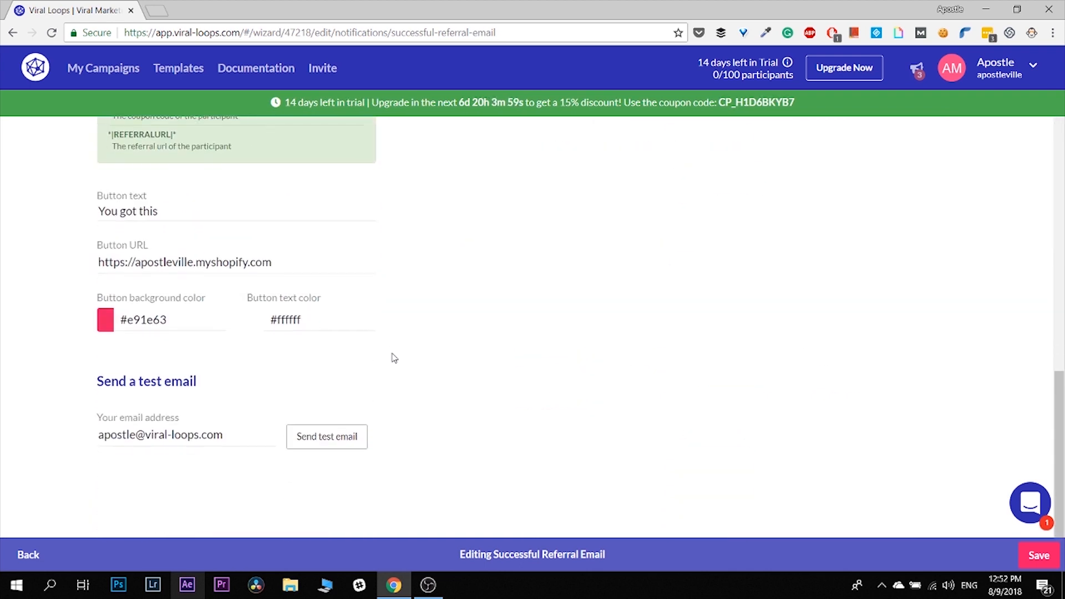
click(1036, 557)
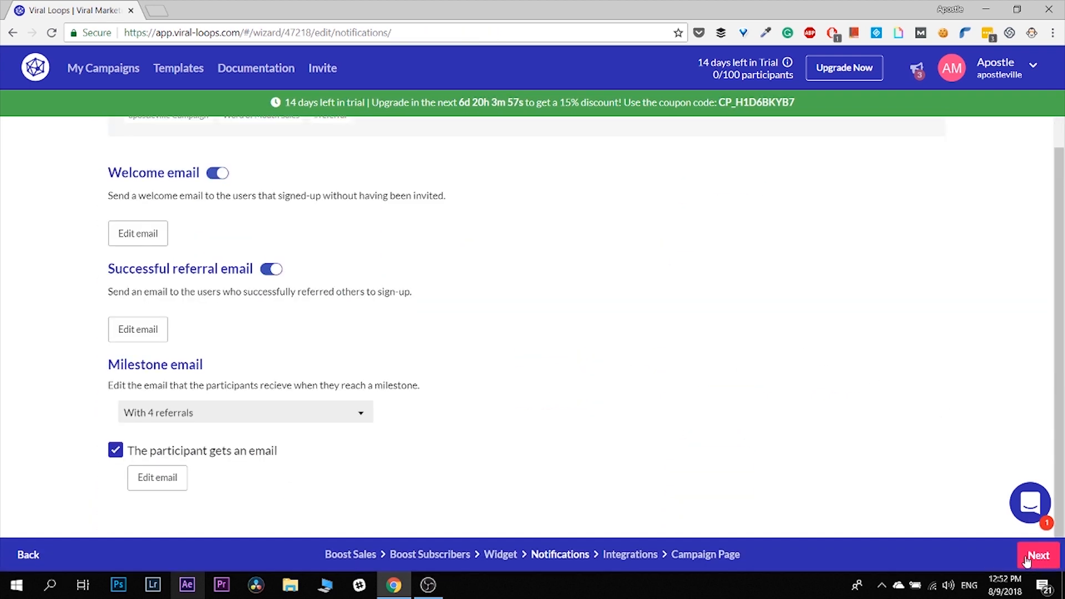
Step: Review the milestone email for 4 referrals, including its sender details, content and button settings, and save it
click(175, 479)
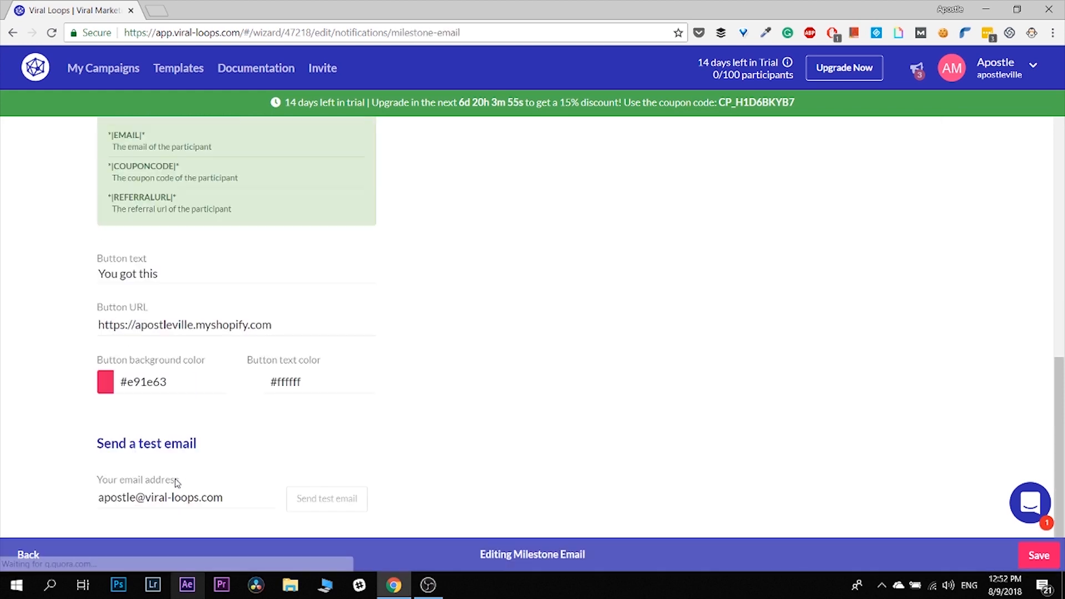
scroll(387, 417, up, 15)
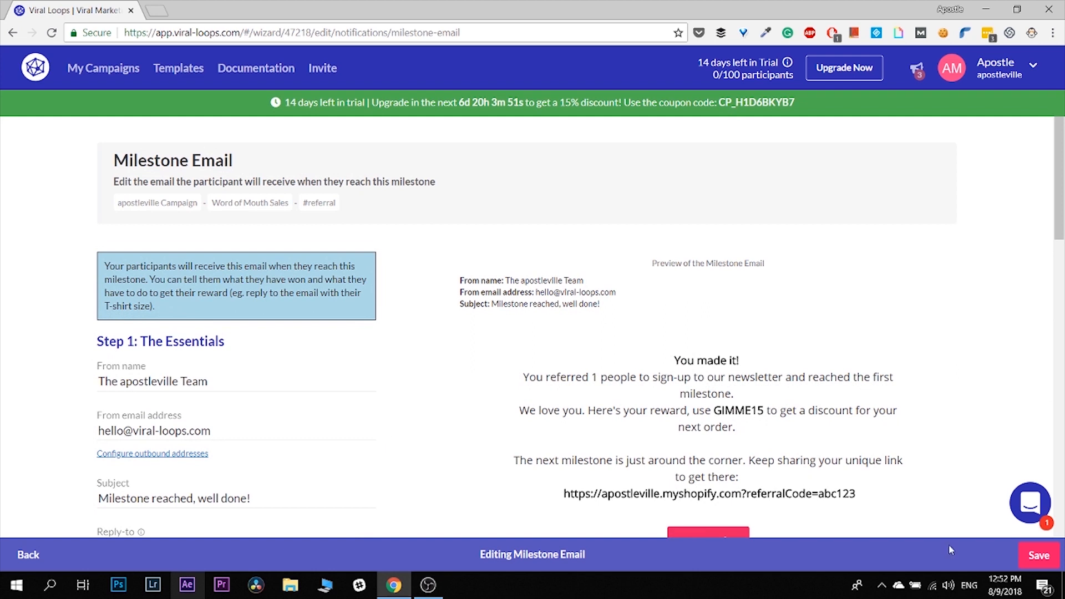
click(1038, 555)
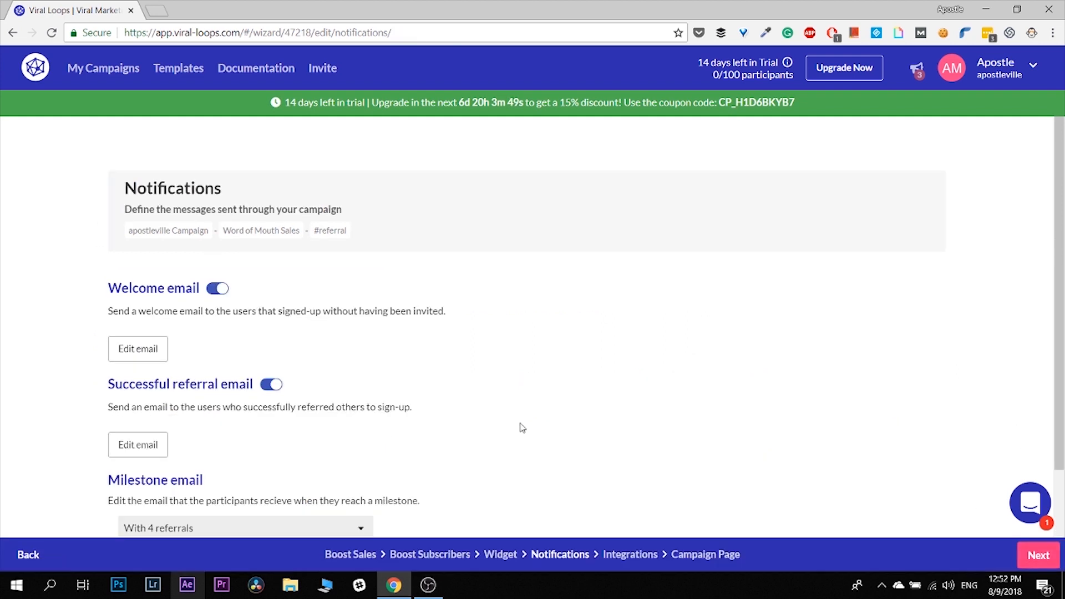
Step: Go through the milestone email choices for 4, 5 and 6 referrals and return the selection to 4 referrals
scroll(477, 407, down, 2)
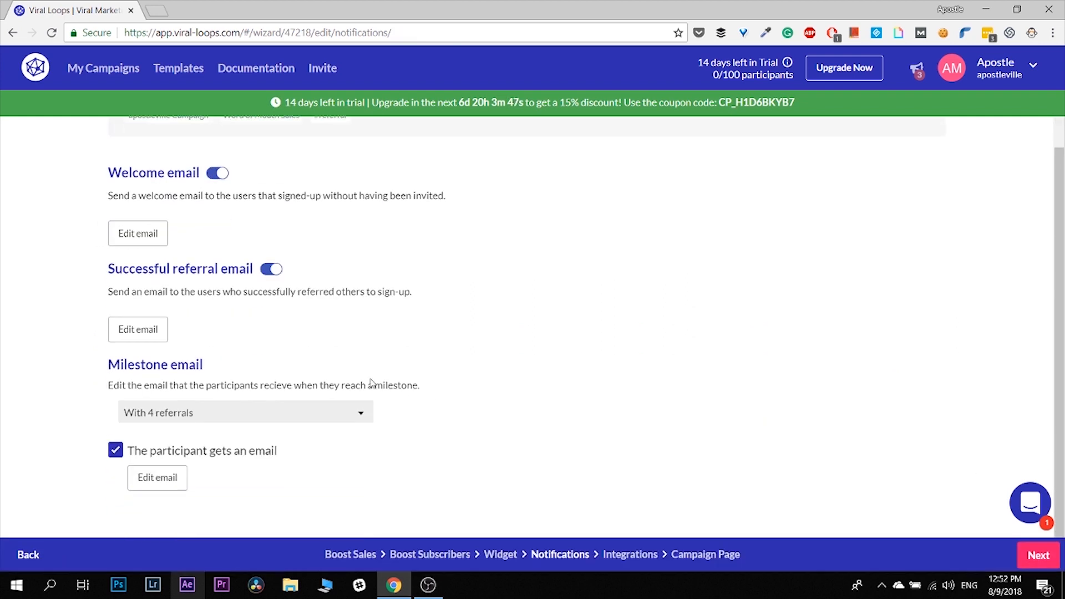
click(333, 419)
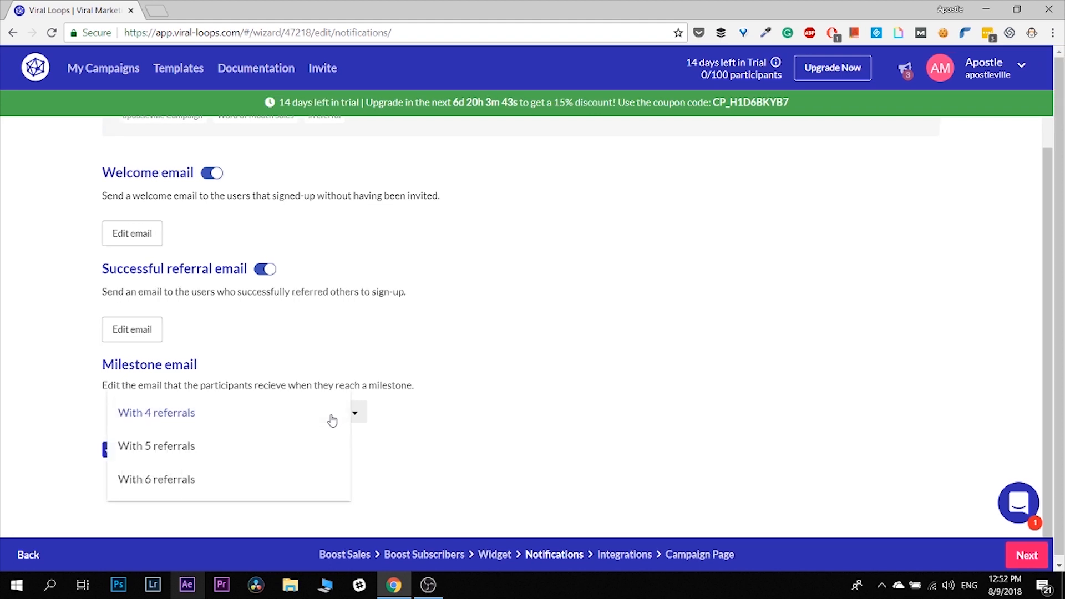
click(332, 419)
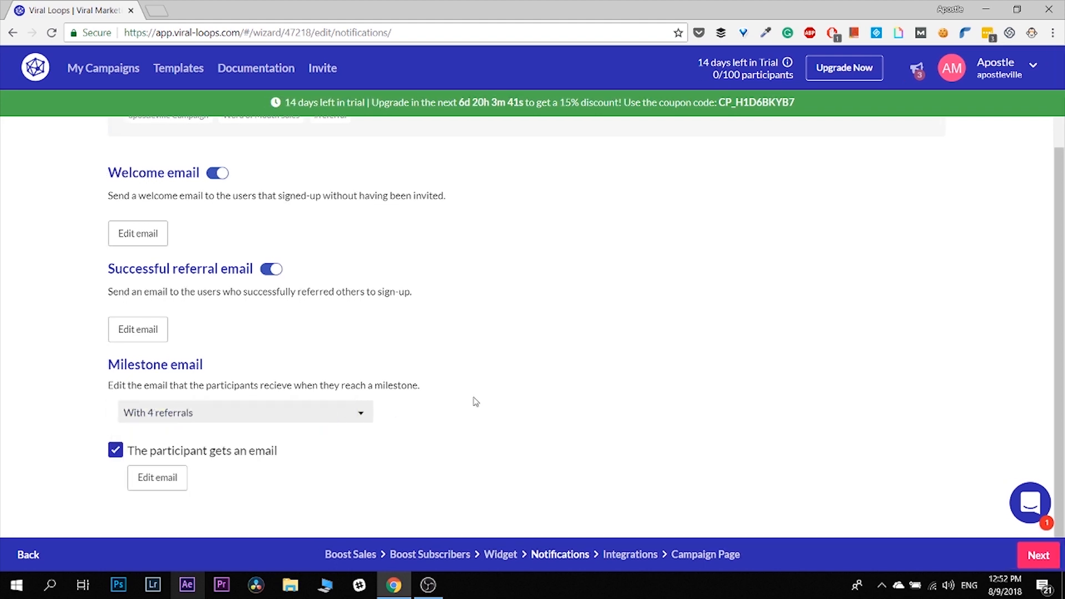
click(324, 422)
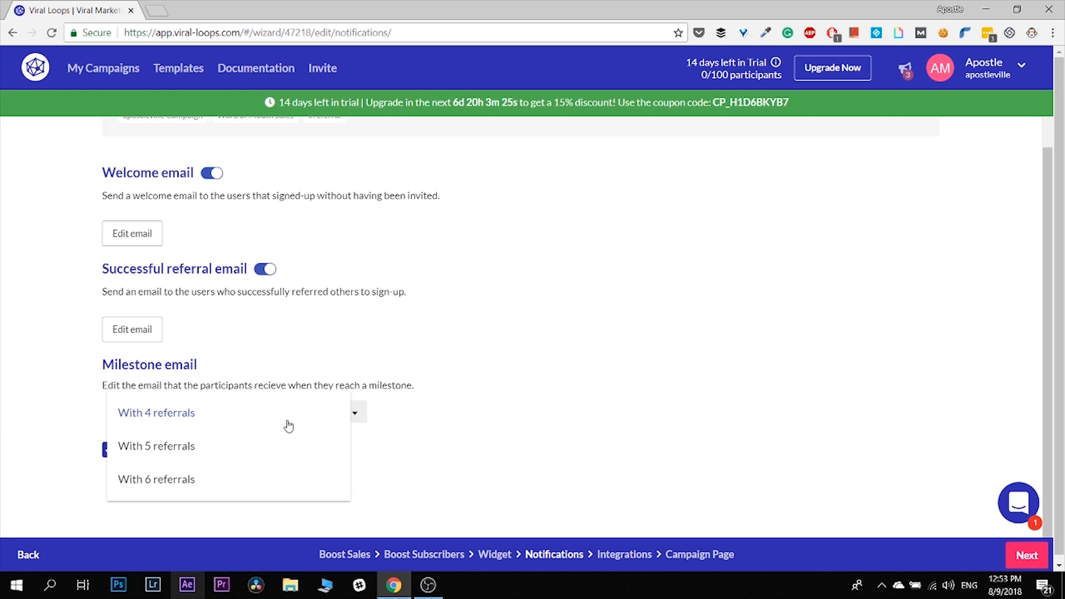
click(188, 413)
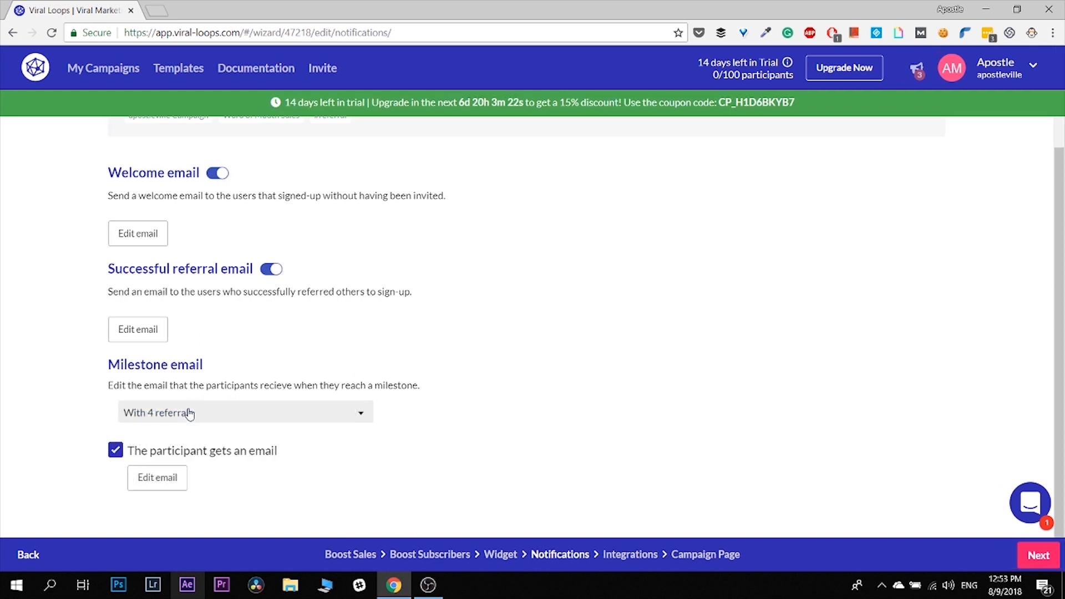
click(228, 415)
click(155, 452)
click(209, 412)
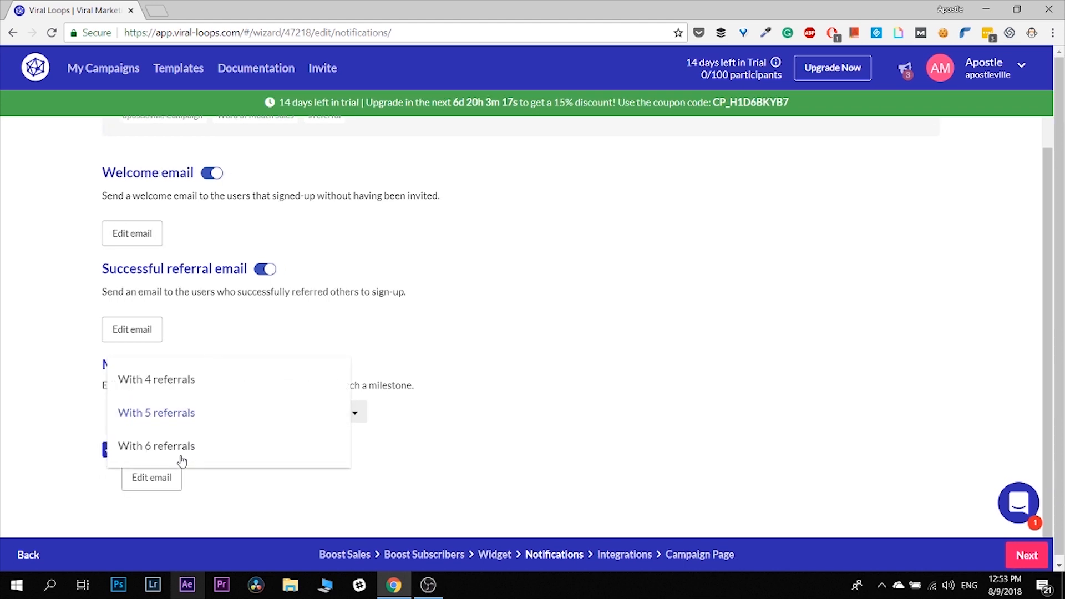
click(175, 452)
click(220, 417)
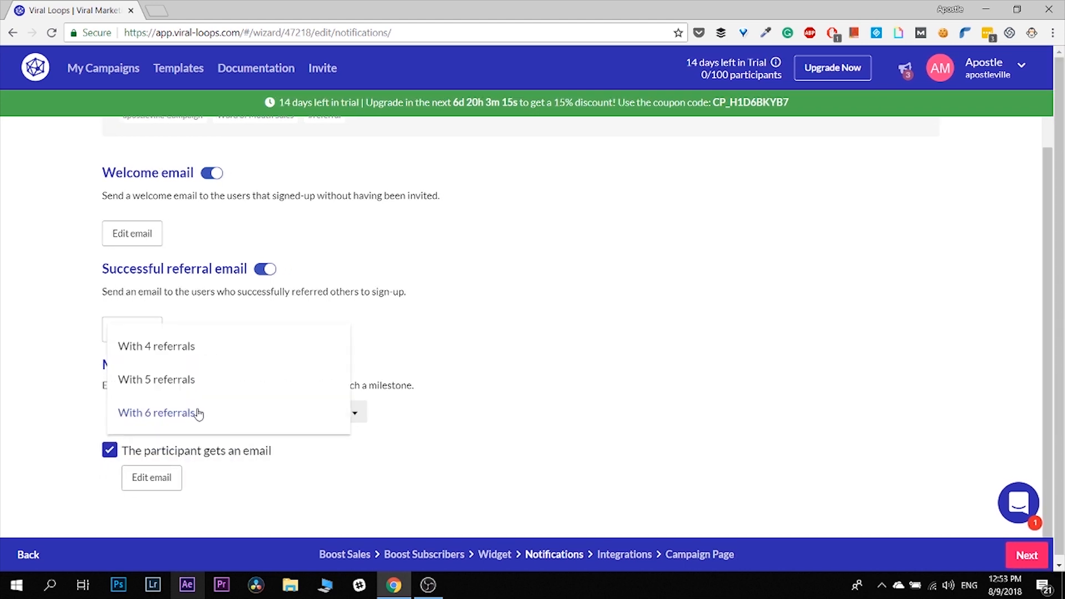
click(177, 352)
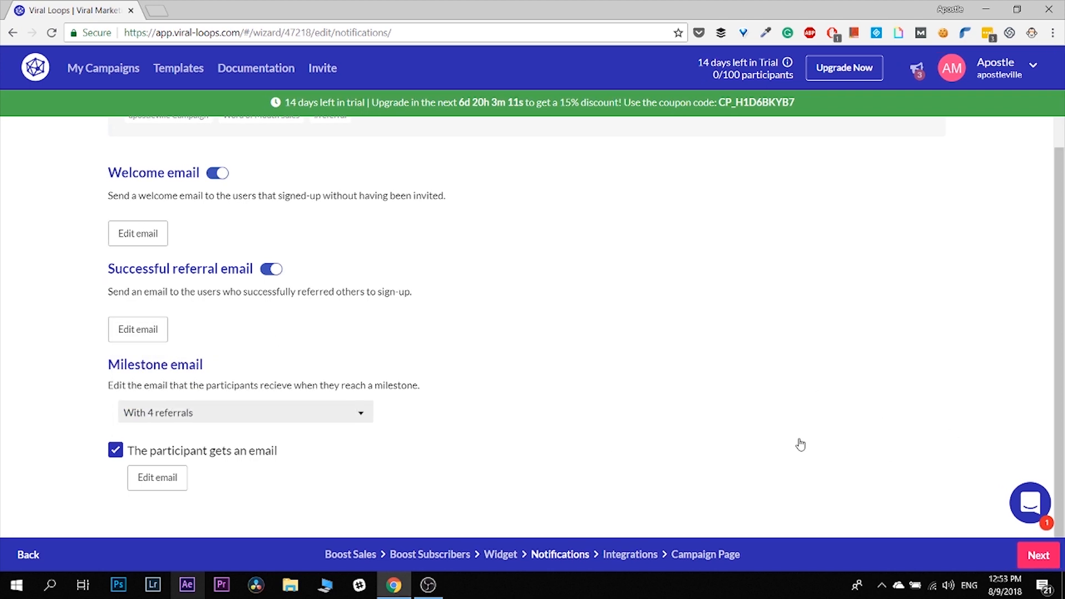
Step: Reopen and save the milestone email for 4 referrals, and continue to the Integrations stage of the wizard
click(161, 483)
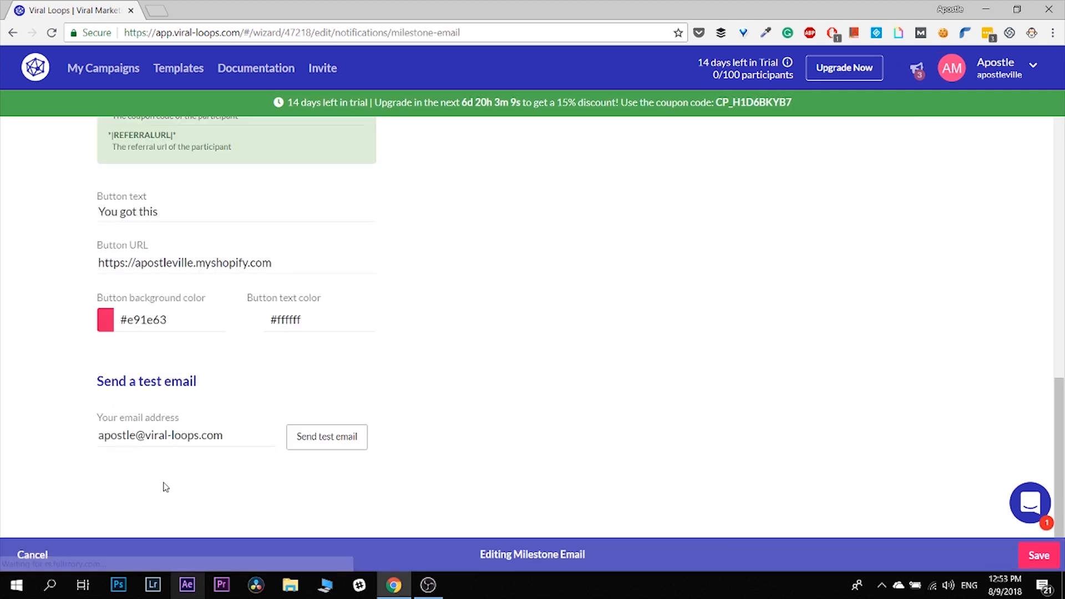
click(1038, 555)
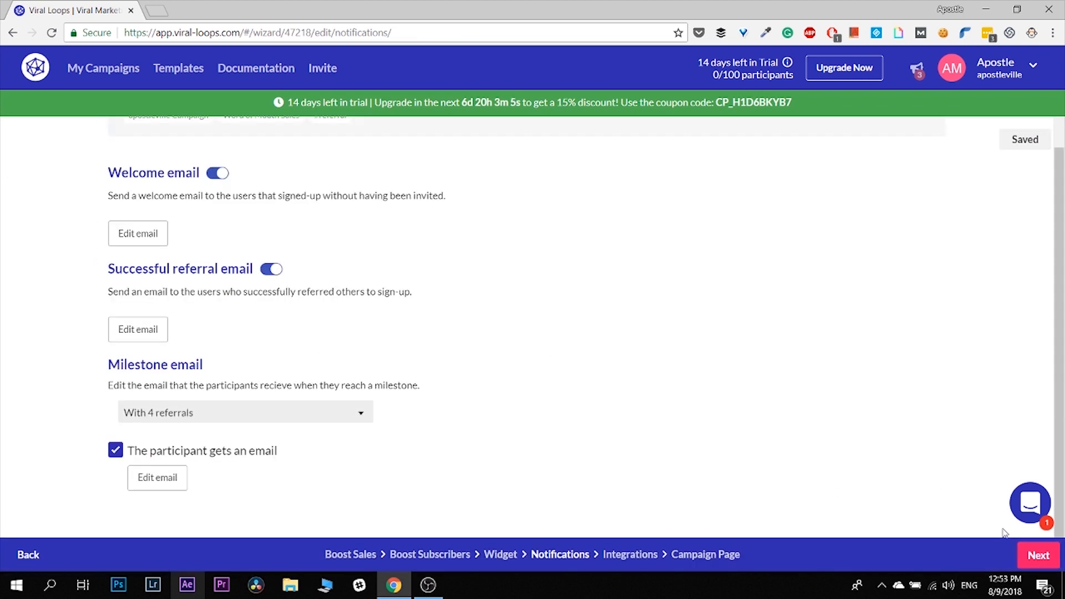
click(1023, 552)
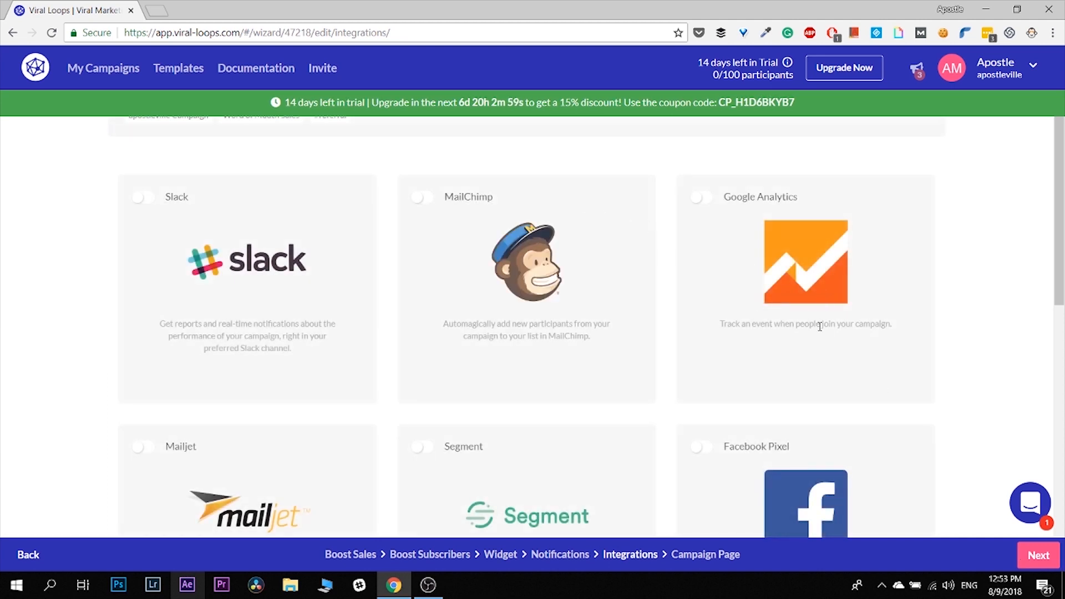
Step: Look through the available third-party integrations down to Custom JS and Intercom, and continue to the Campaign Page stage
scroll(744, 264, down, 4)
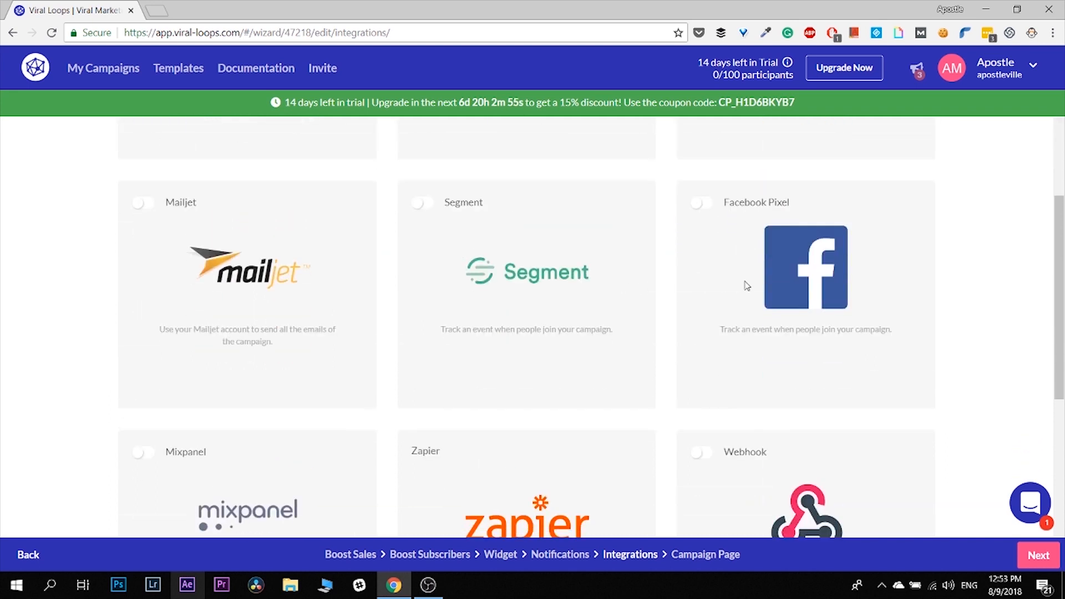
scroll(744, 283, down, 4)
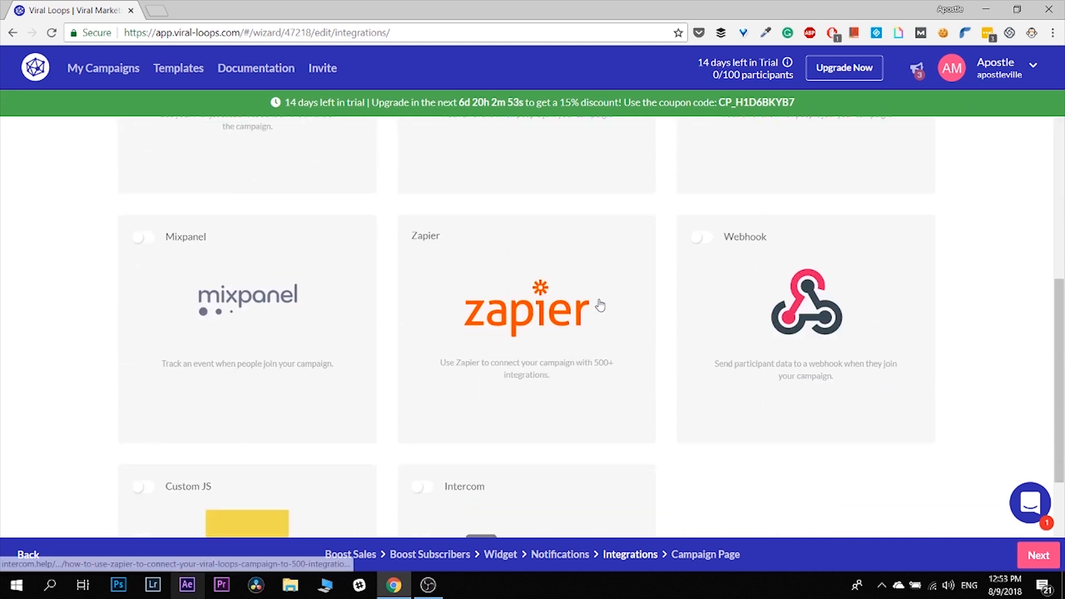
scroll(735, 296, down, 3)
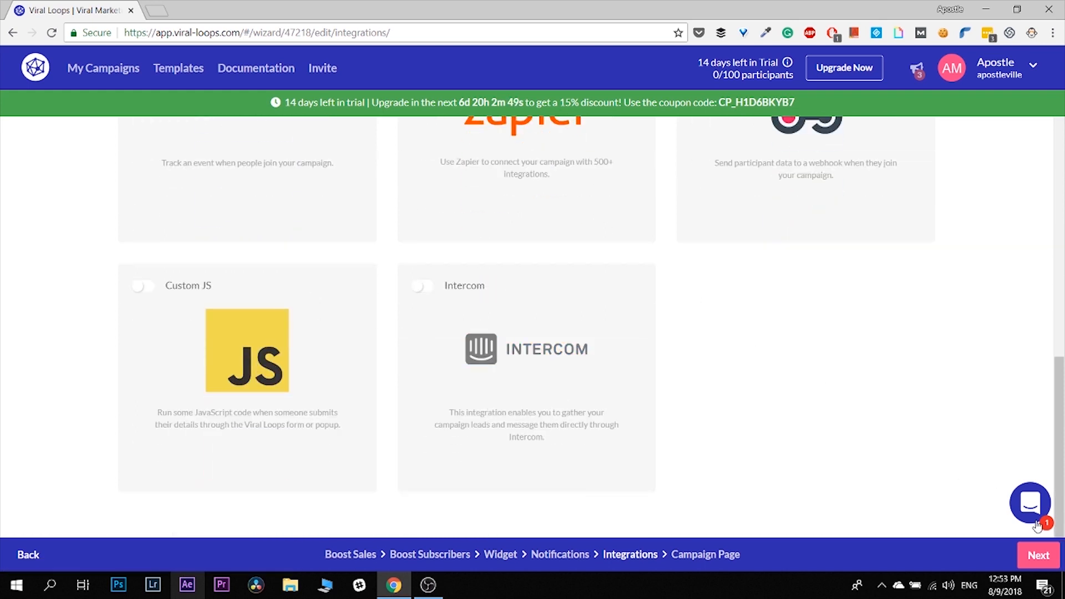
click(1032, 561)
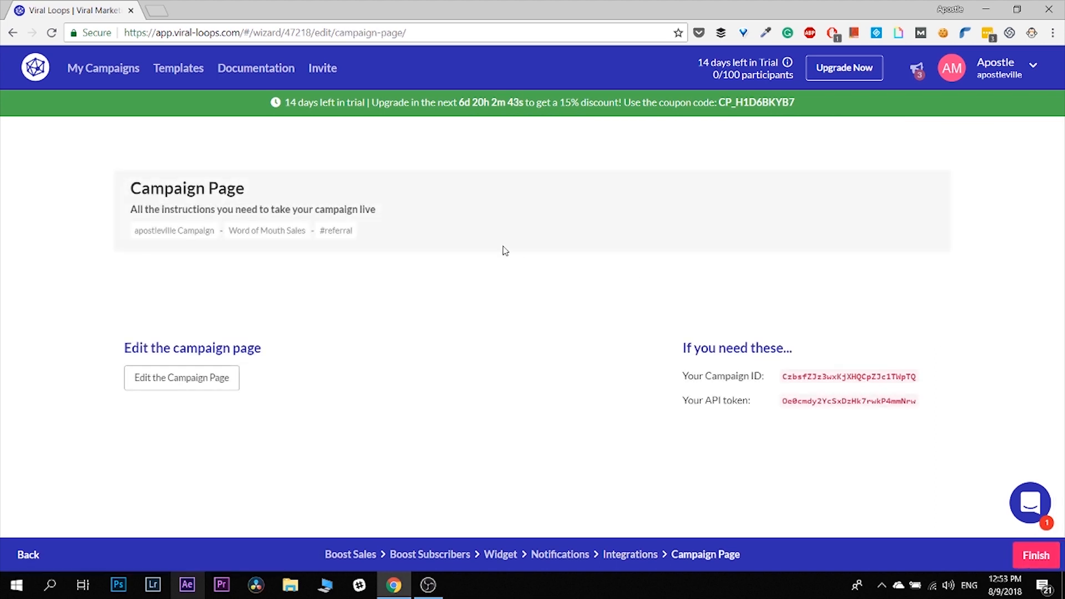
Step: Review the campaign page's cover, sharing options, referral counters and coupons in its editor, and finish the campaign wizard
click(189, 390)
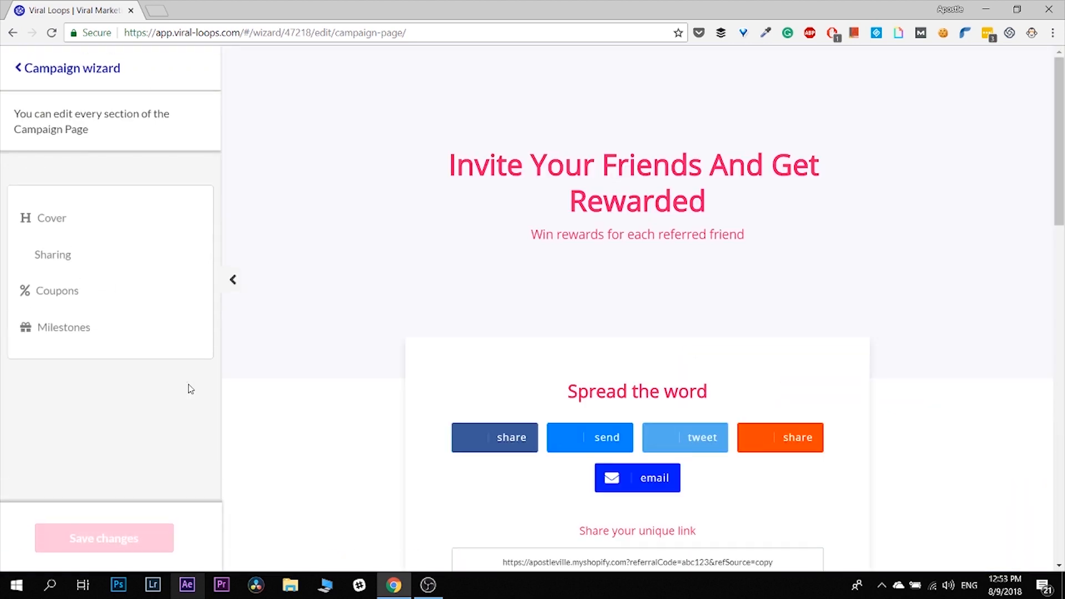
scroll(460, 302, down, 3)
scroll(460, 302, down, 10)
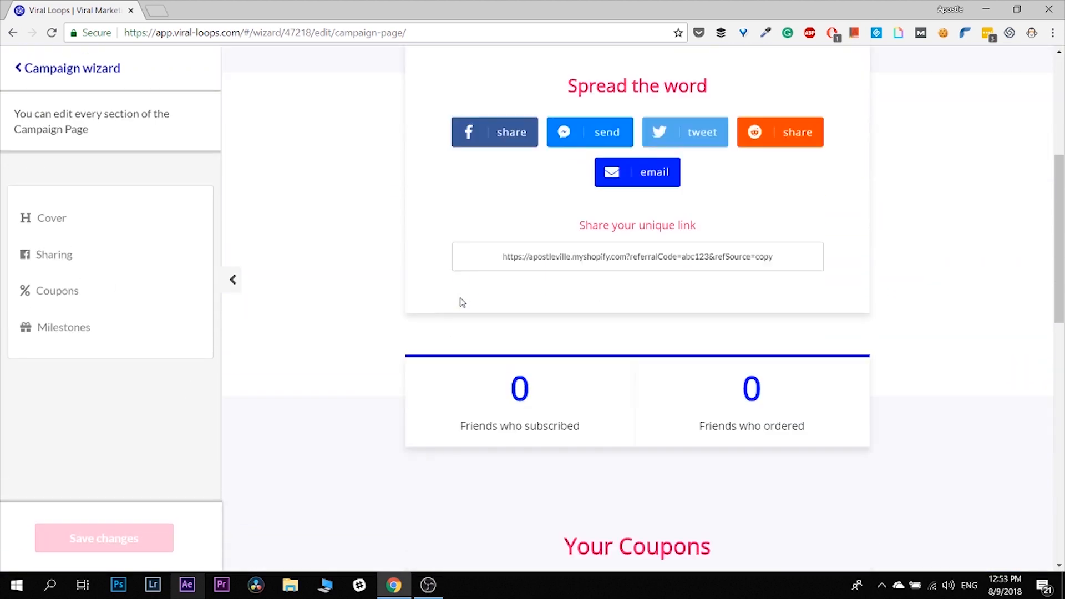
scroll(460, 302, down, 3)
scroll(461, 303, up, 15)
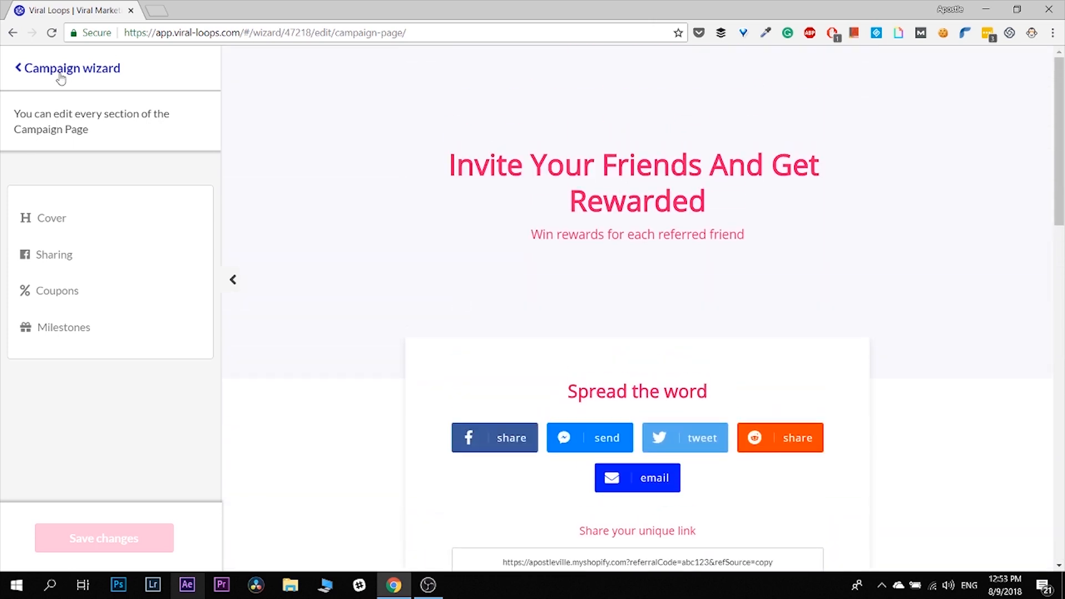
click(40, 71)
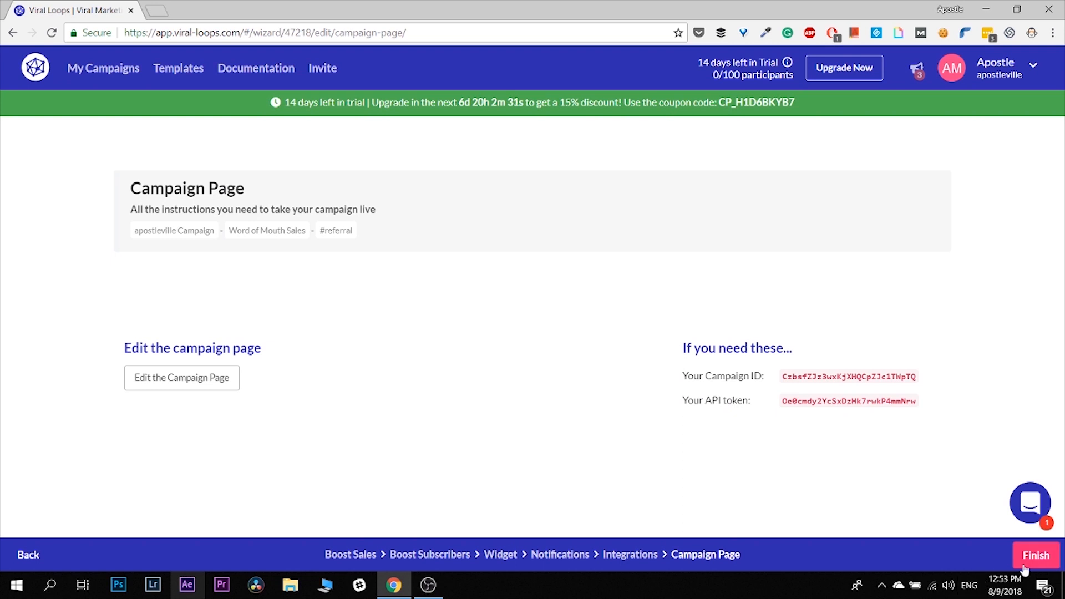
click(1028, 565)
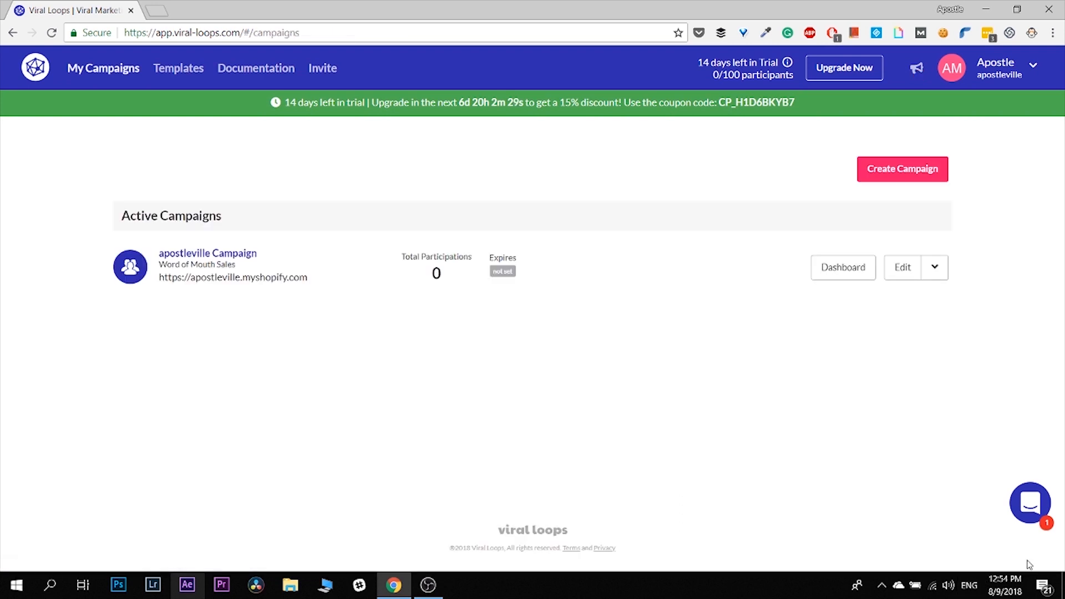